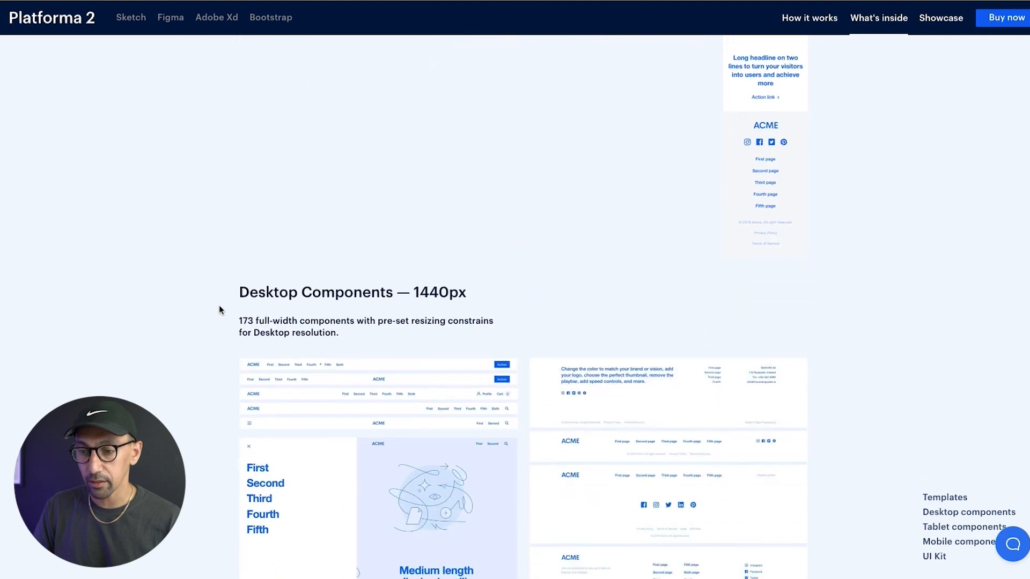
# Look through the Desktop Components — 1440px section, from navigation bars and footers to feature, form, pricing and testimonial layouts.
pyautogui.scroll(-3, 395, 327)
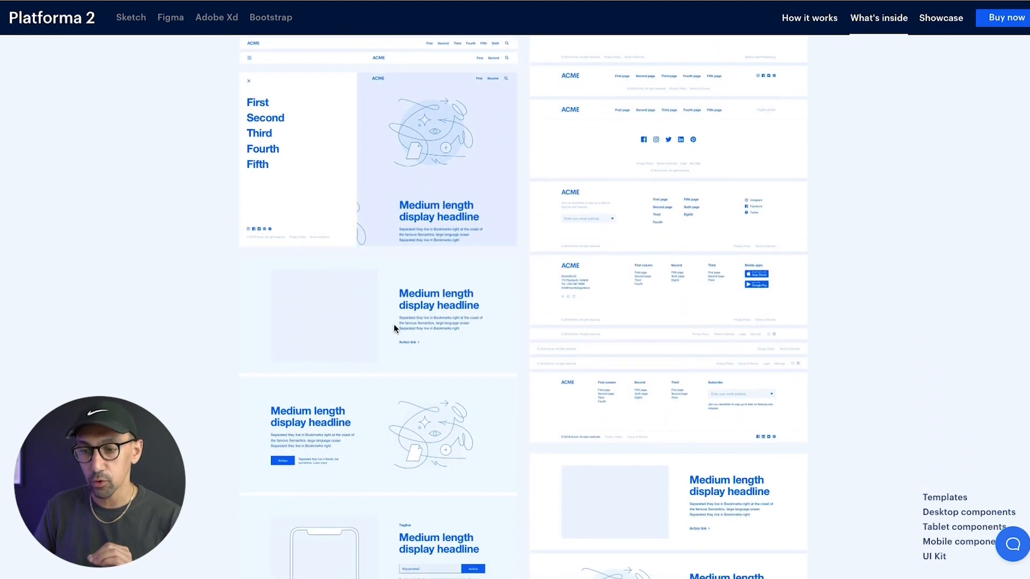
pyautogui.scroll(1, 394, 328)
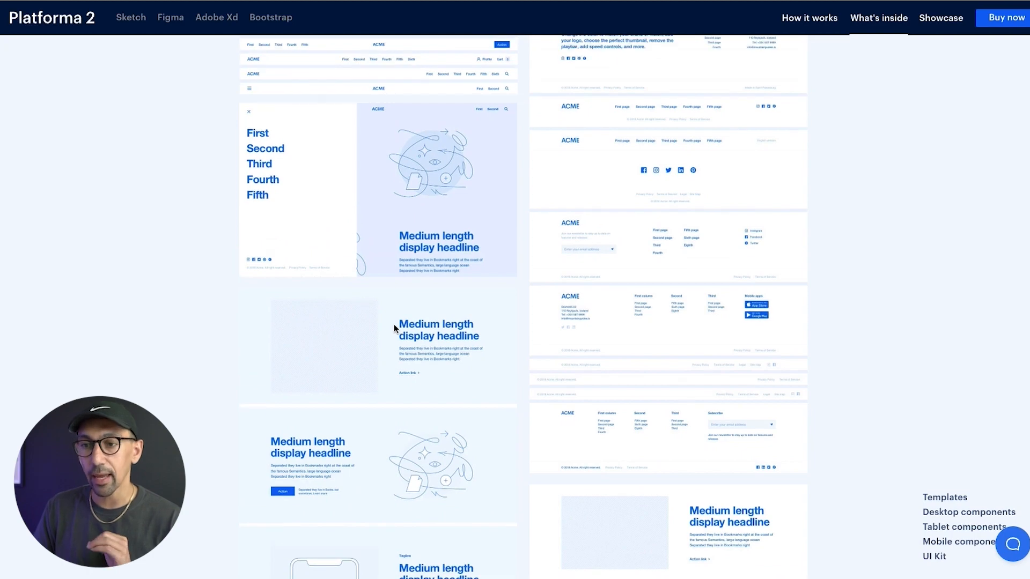
pyautogui.scroll(1, 394, 328)
pyautogui.scroll(-10, 394, 328)
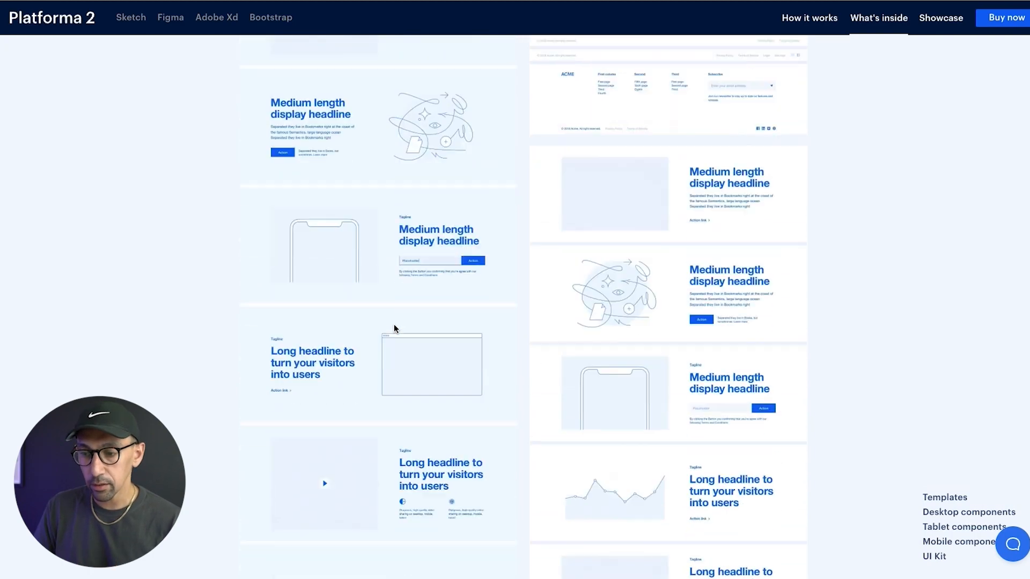
pyautogui.scroll(-15, 394, 327)
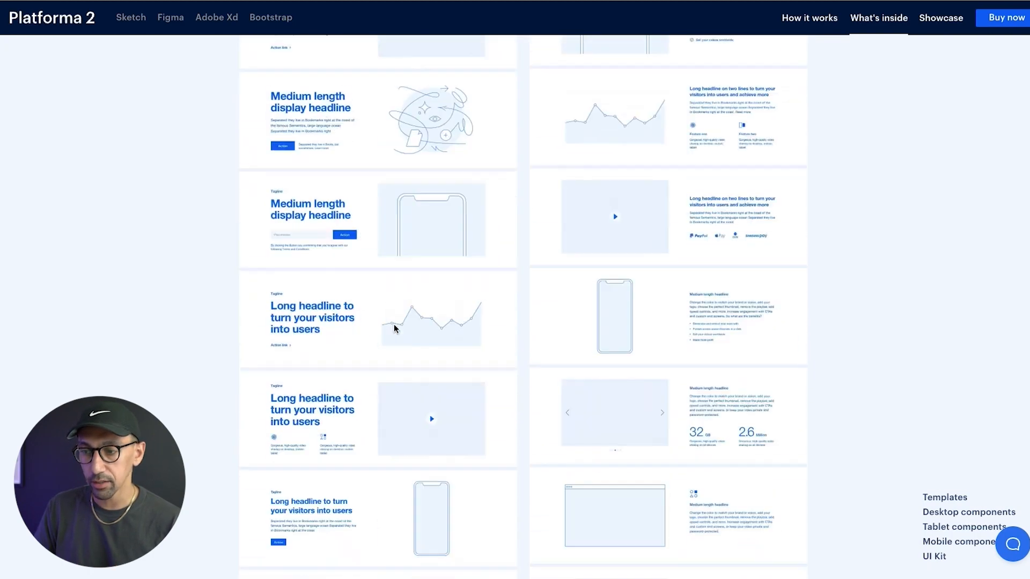
pyautogui.scroll(-10, 394, 329)
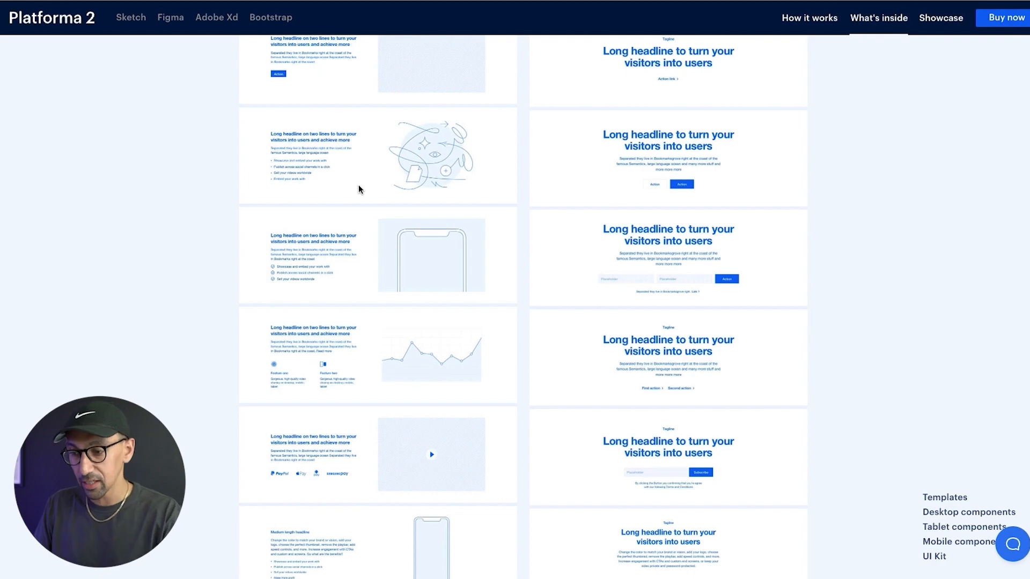
pyautogui.scroll(-20, 359, 185)
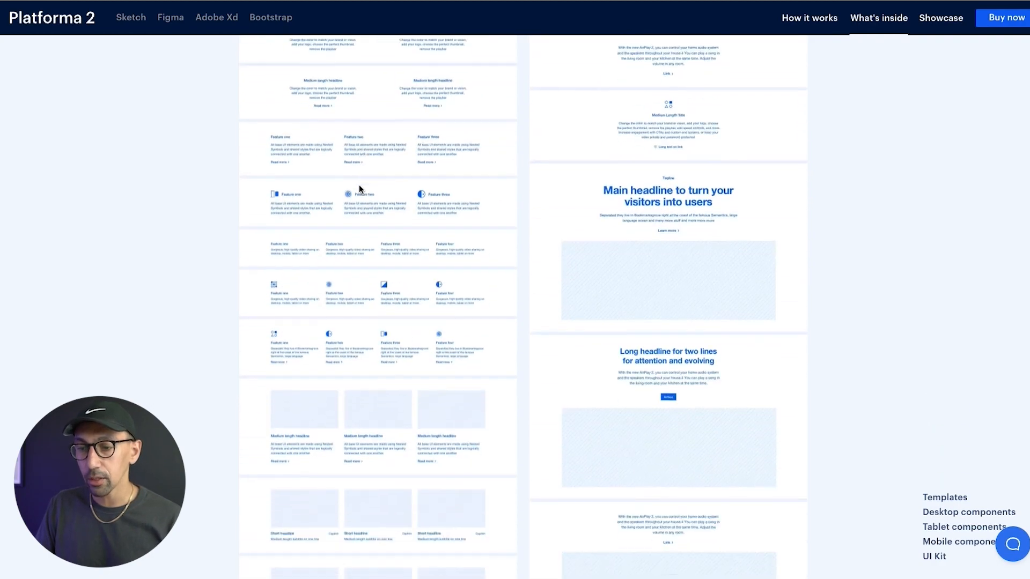
pyautogui.scroll(-10, 359, 189)
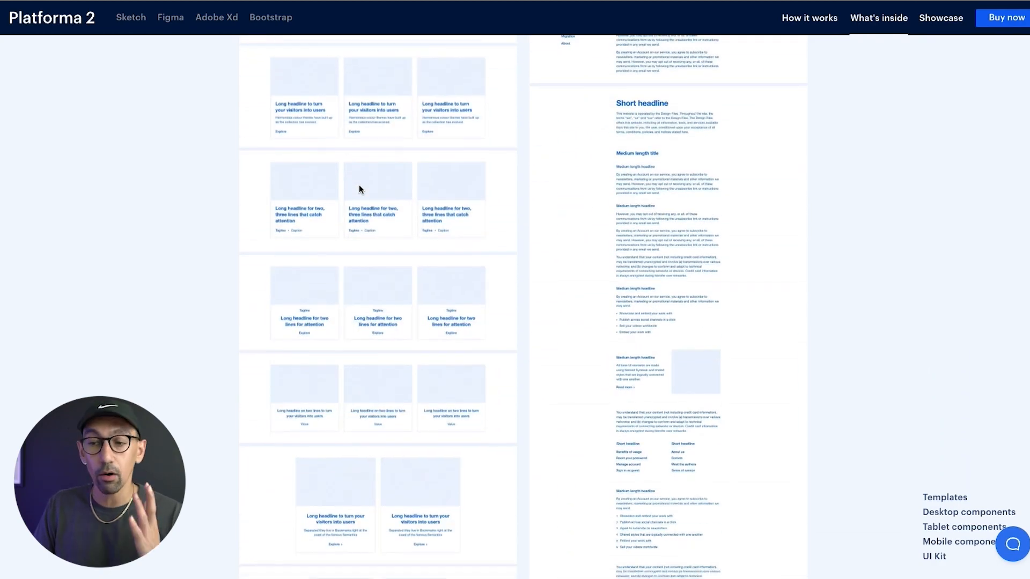
pyautogui.scroll(-15, 359, 189)
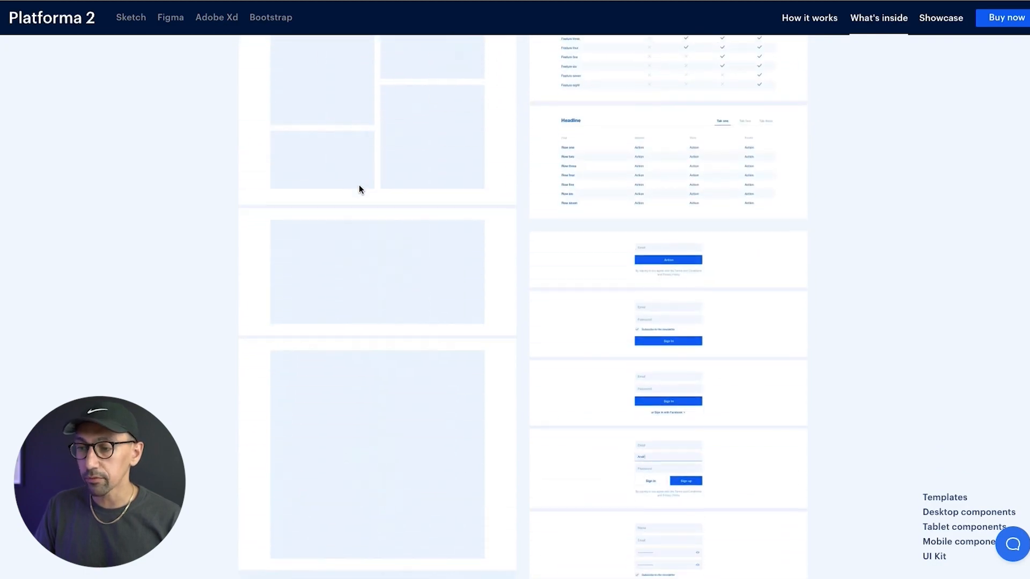
pyautogui.scroll(-15, 359, 189)
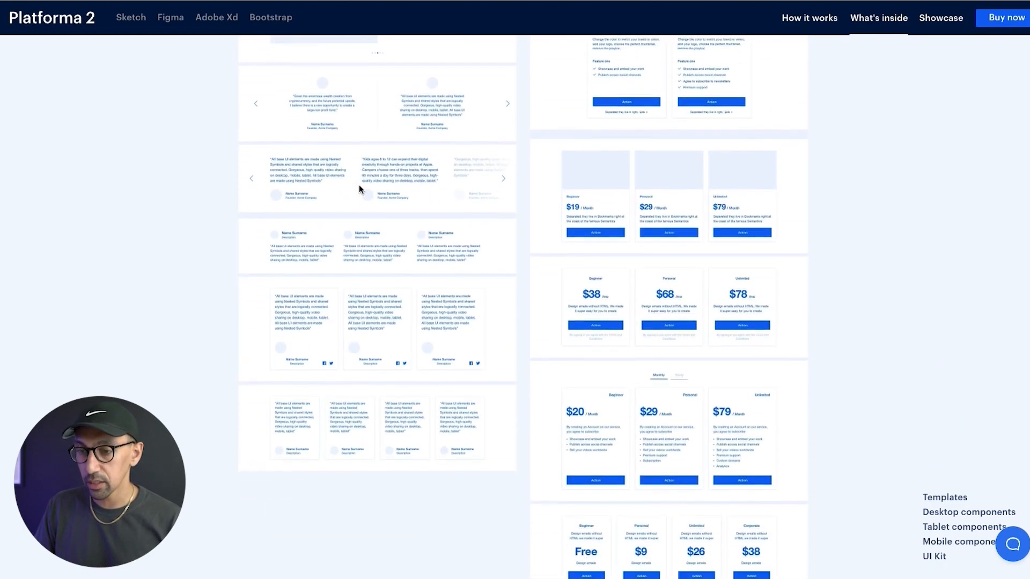
pyautogui.scroll(-10, 436, 211)
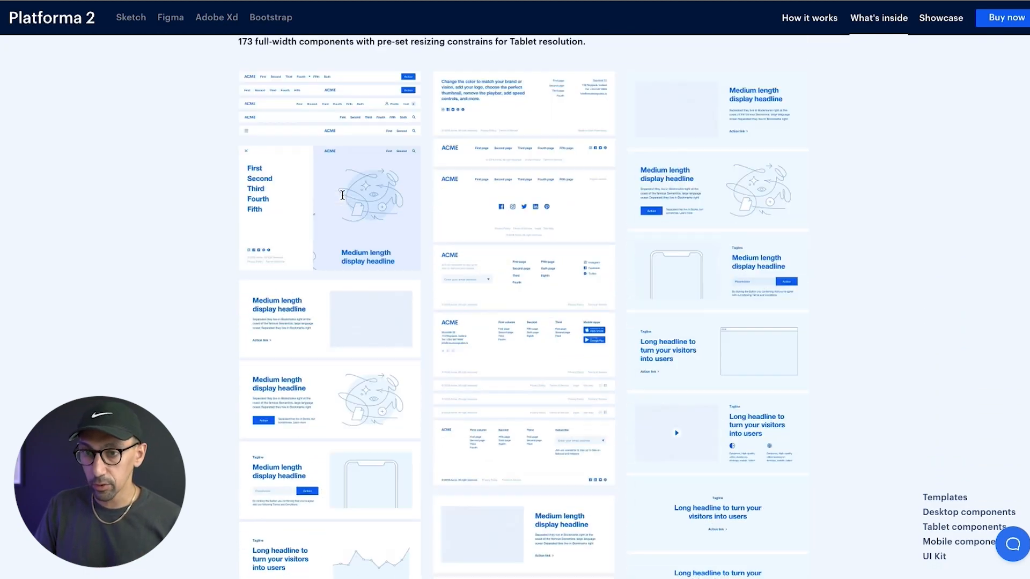
# Look over the tablet and mobile component layouts and return to the layout library's introduction.
pyautogui.scroll(-15, 341, 195)
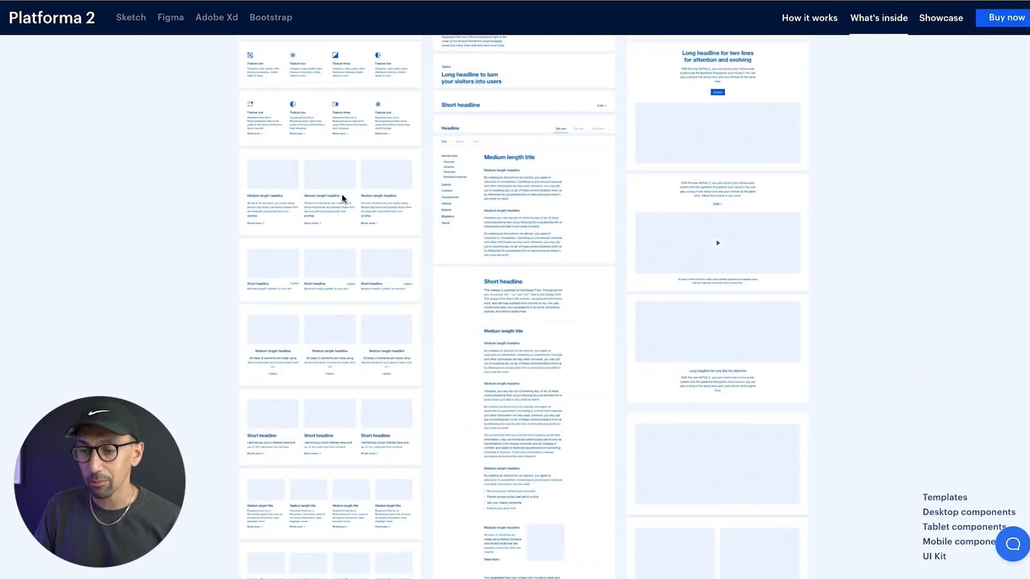
pyautogui.scroll(-20, 342, 197)
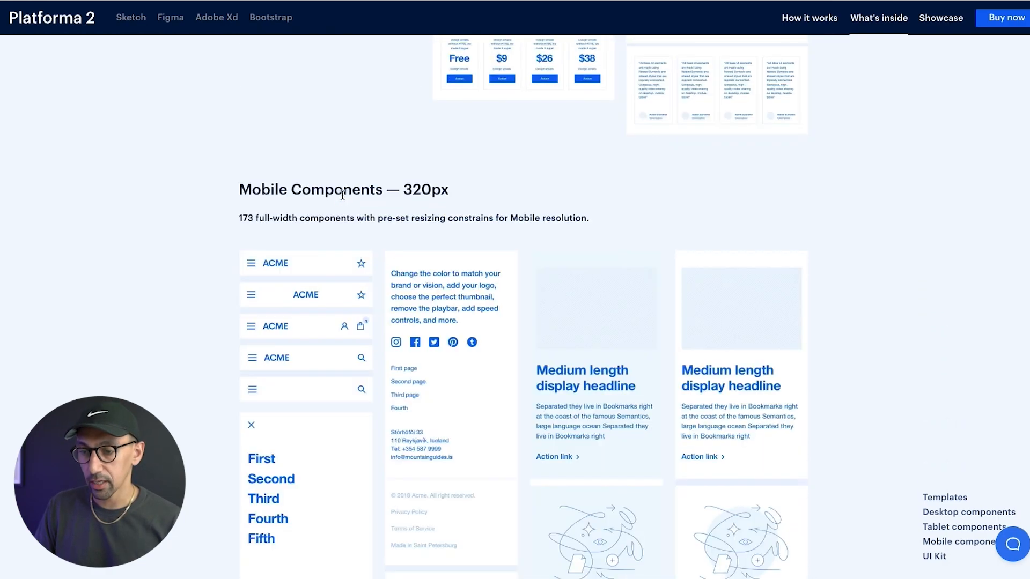
pyautogui.scroll(6, 342, 198)
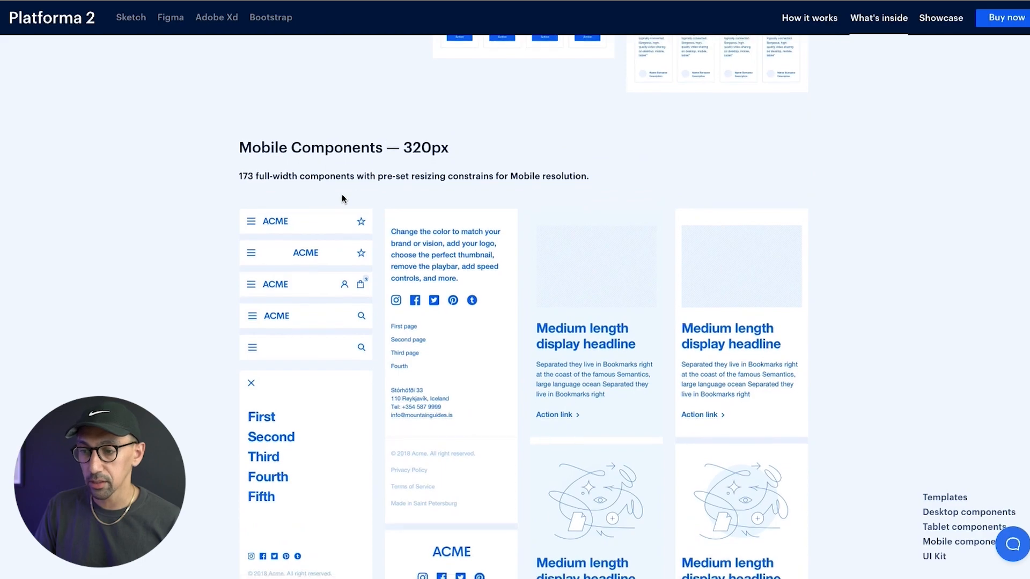
pyautogui.scroll(20, 342, 197)
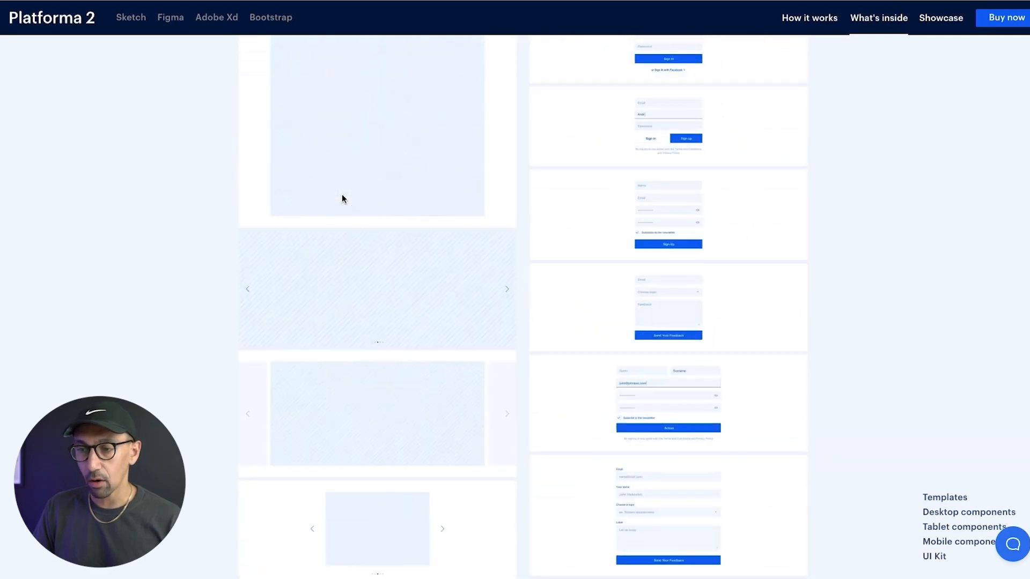
pyautogui.scroll(15, 342, 197)
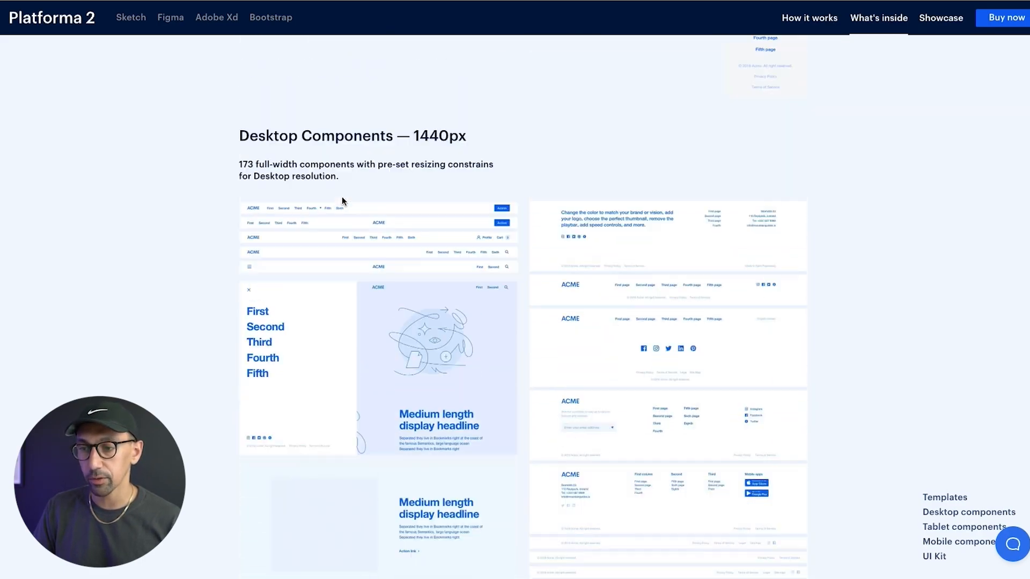
pyautogui.scroll(-5, 343, 197)
pyautogui.scroll(15, 342, 198)
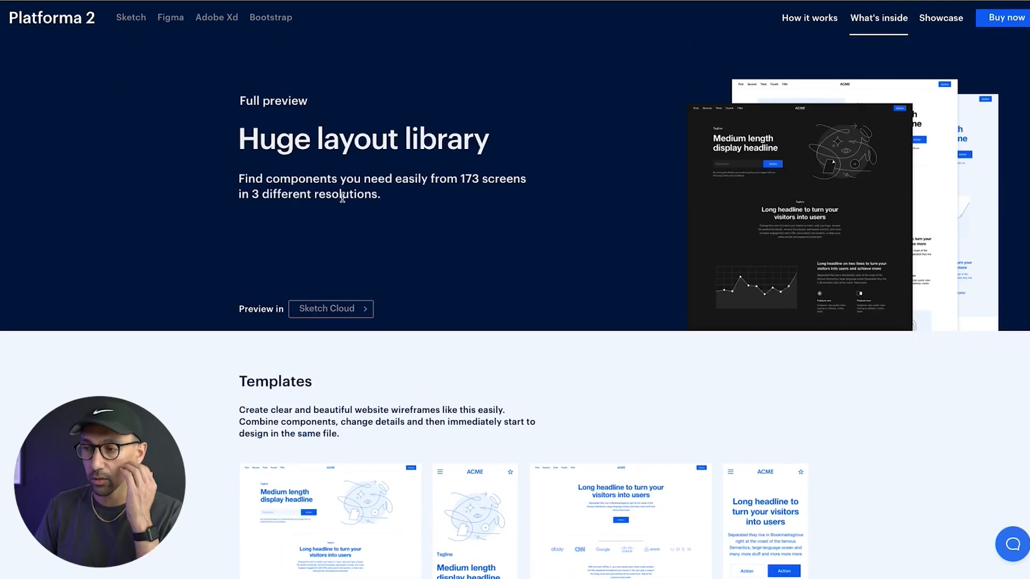
# Examine the first desktop wireframe in the Templates section from its header down to its footer.
pyautogui.scroll(-8, 342, 198)
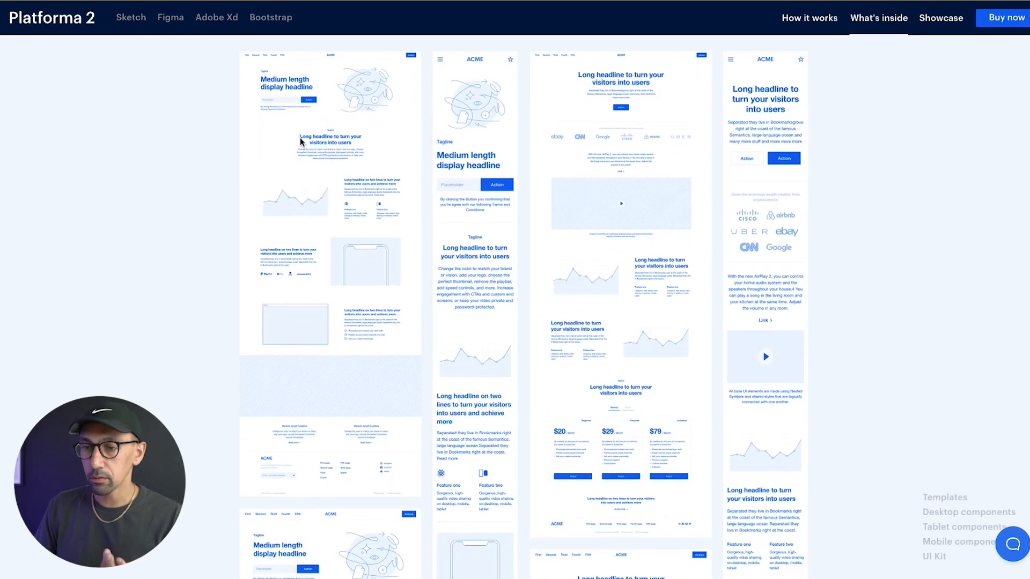
pyautogui.scroll(1, 375, 196)
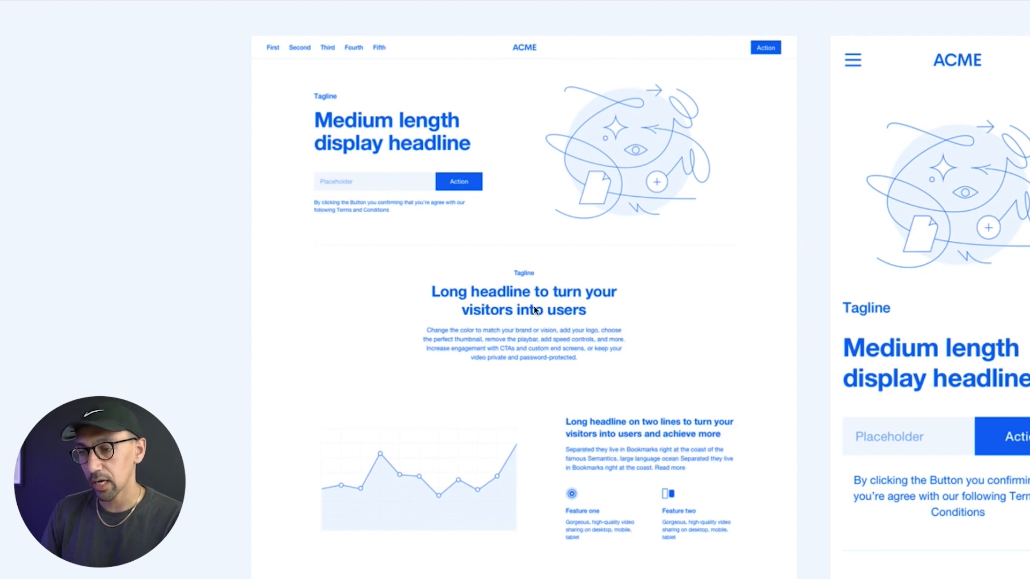
pyautogui.scroll(-1, 504, 349)
pyautogui.scroll(-7, 506, 343)
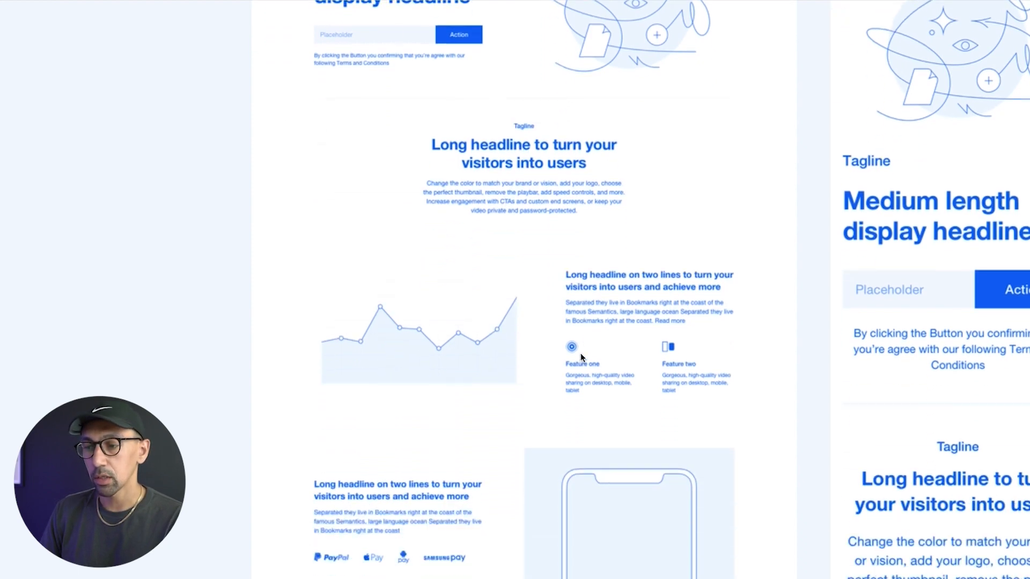
pyautogui.scroll(-4, 511, 354)
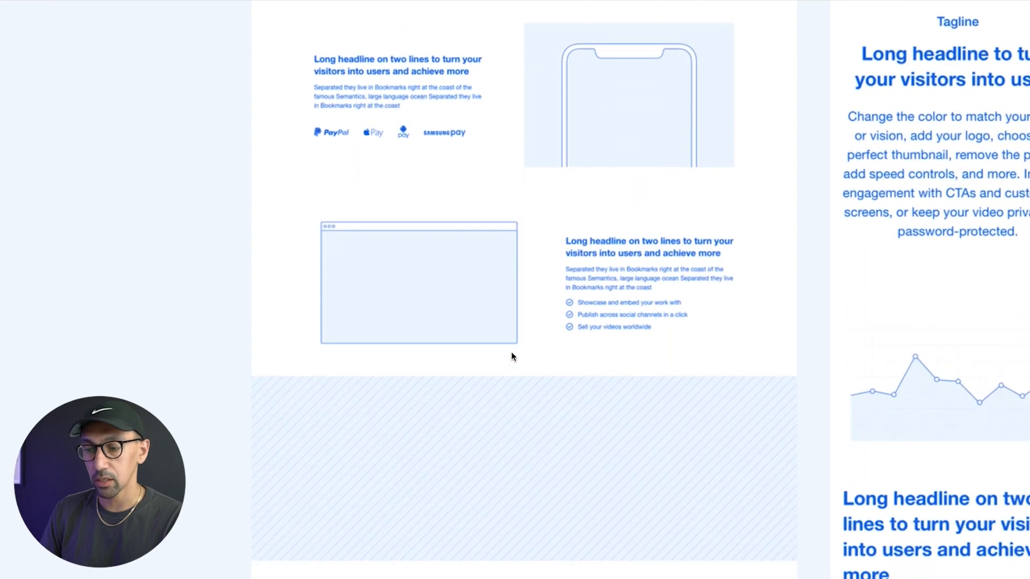
pyautogui.scroll(-4, 571, 182)
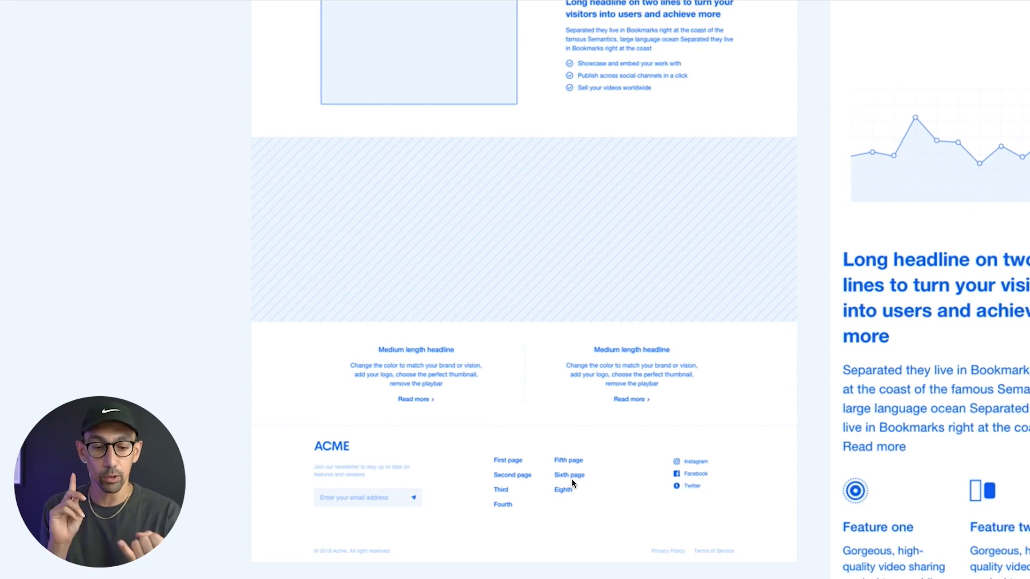
# Review the first desktop wireframe again, studying the order of its hero, headline, feature, image and footer sections.
pyautogui.scroll(20, 571, 479)
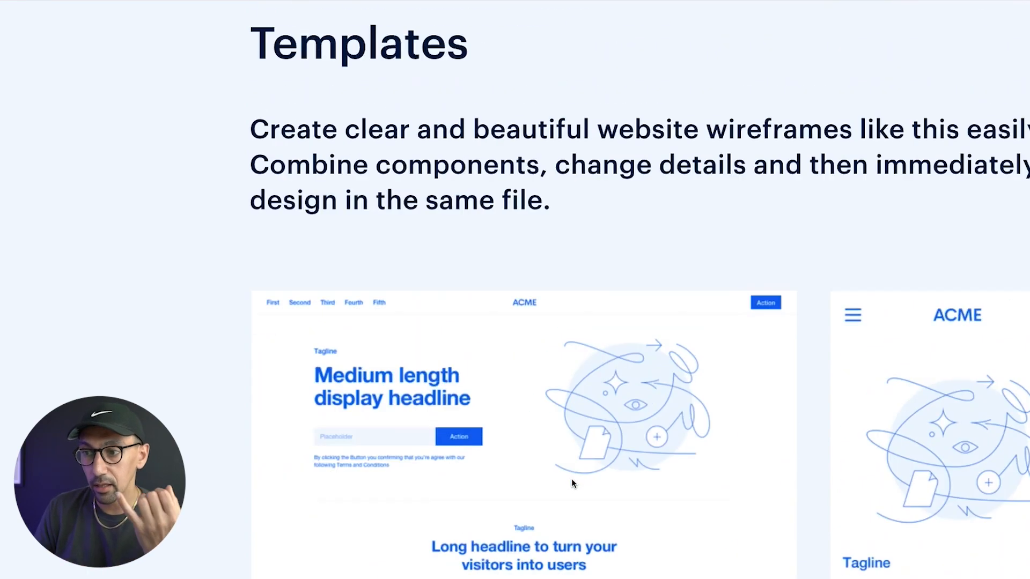
pyautogui.scroll(-5, 573, 467)
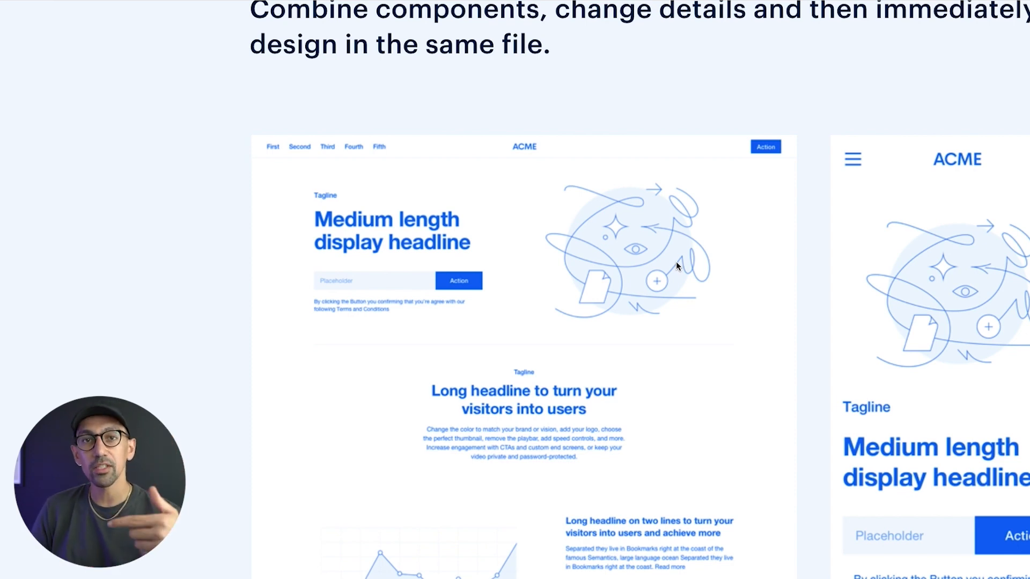
pyautogui.scroll(-3, 682, 268)
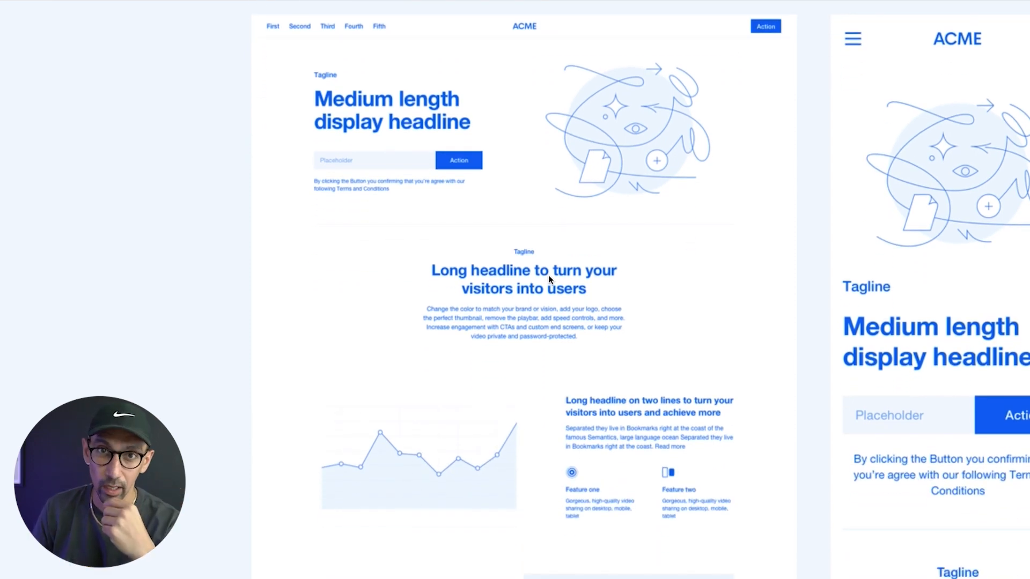
pyautogui.scroll(-6, 548, 277)
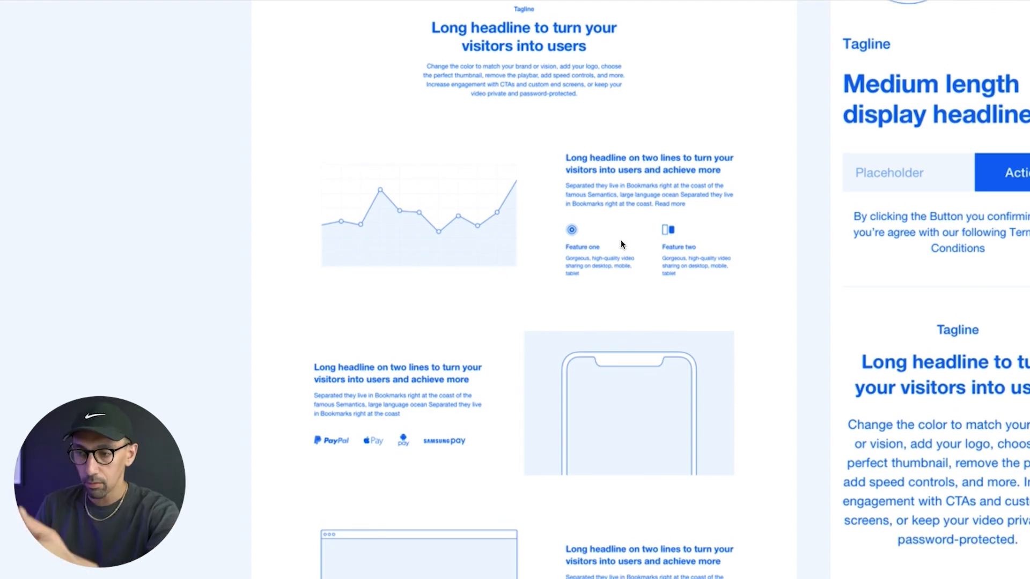
pyautogui.scroll(-8, 621, 245)
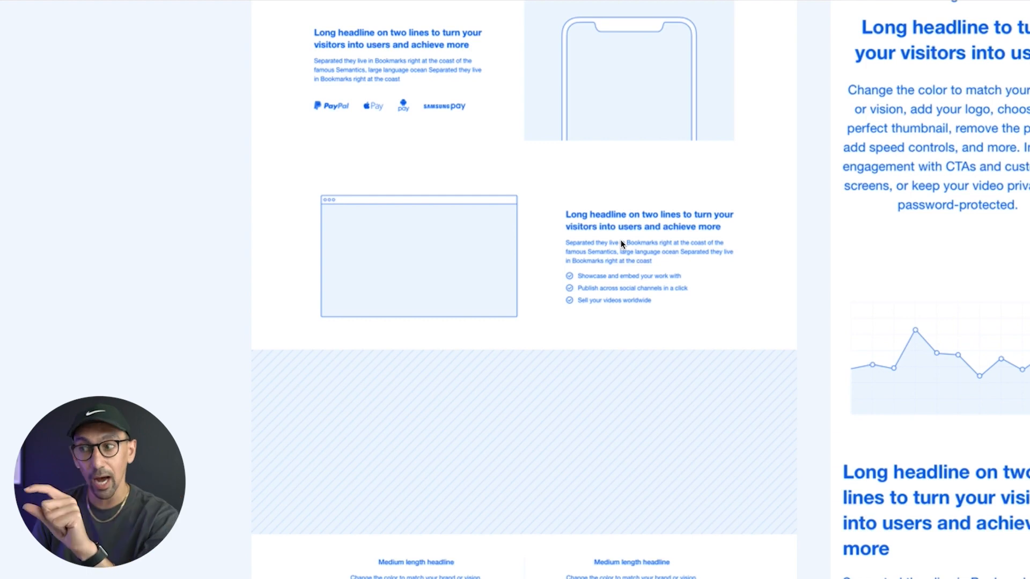
pyautogui.scroll(-5, 621, 245)
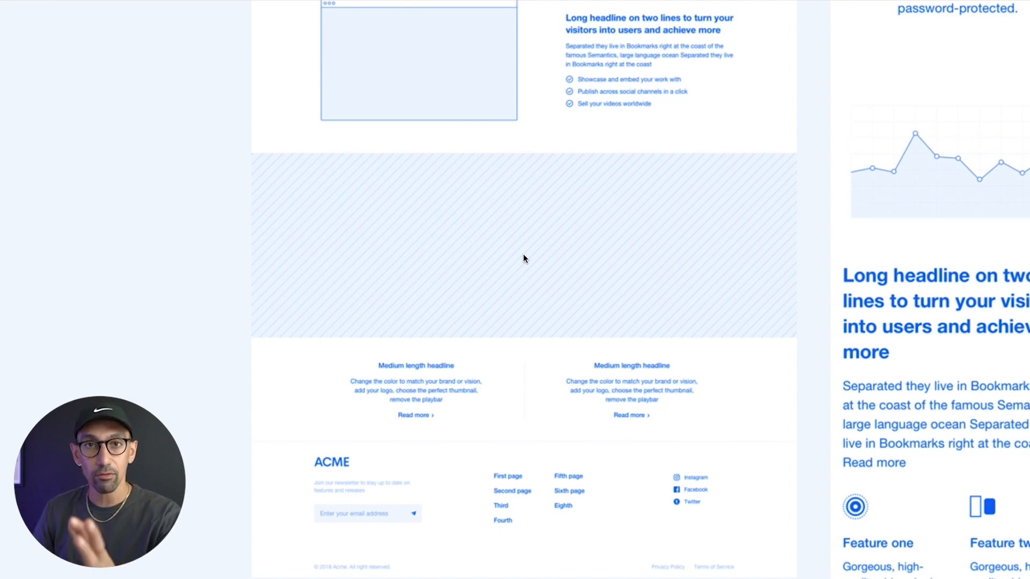
pyautogui.scroll(10, 524, 258)
pyautogui.scroll(-3, 523, 259)
pyautogui.scroll(-1, 524, 254)
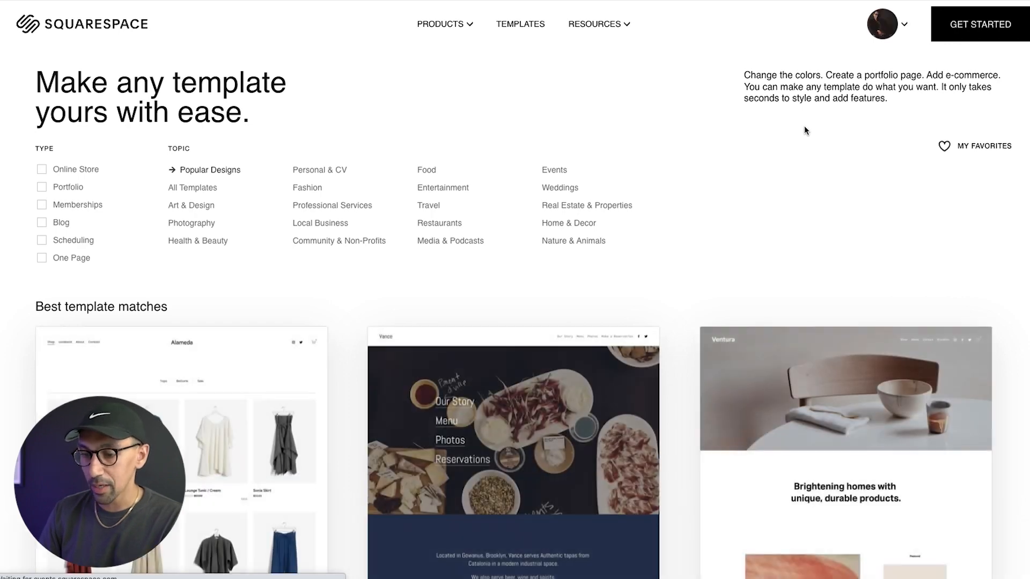
# Browse the Popular Designs templates on Squarespace and start a new site with the Ventura template.
pyautogui.scroll(-5, 755, 161)
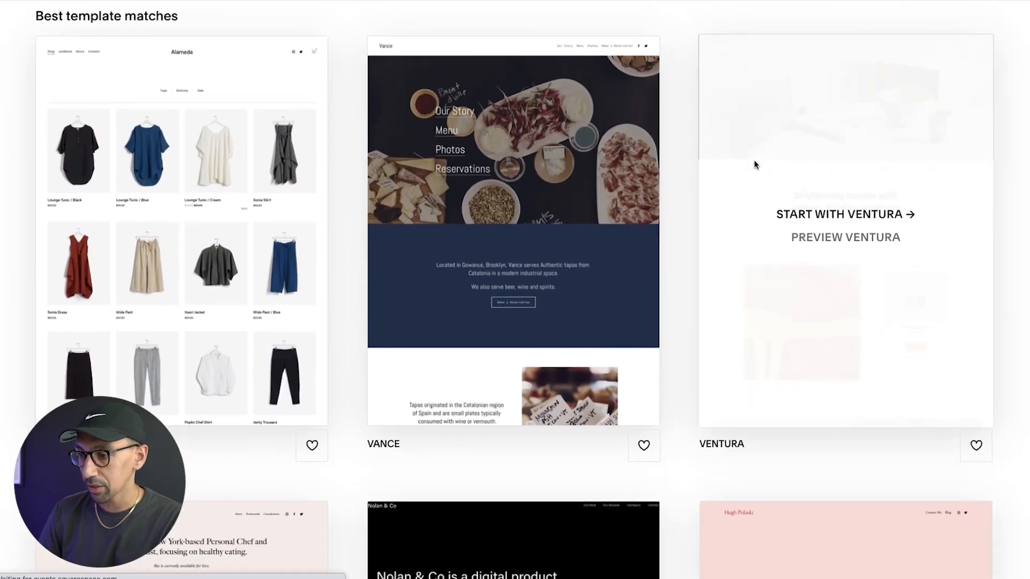
pyautogui.scroll(1, 687, 182)
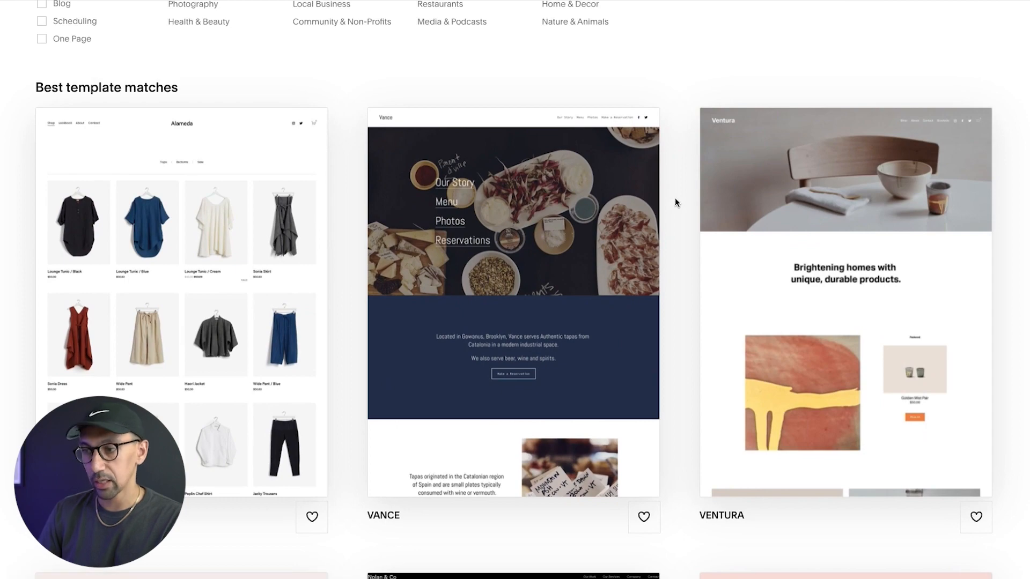
pyautogui.scroll(3, 675, 198)
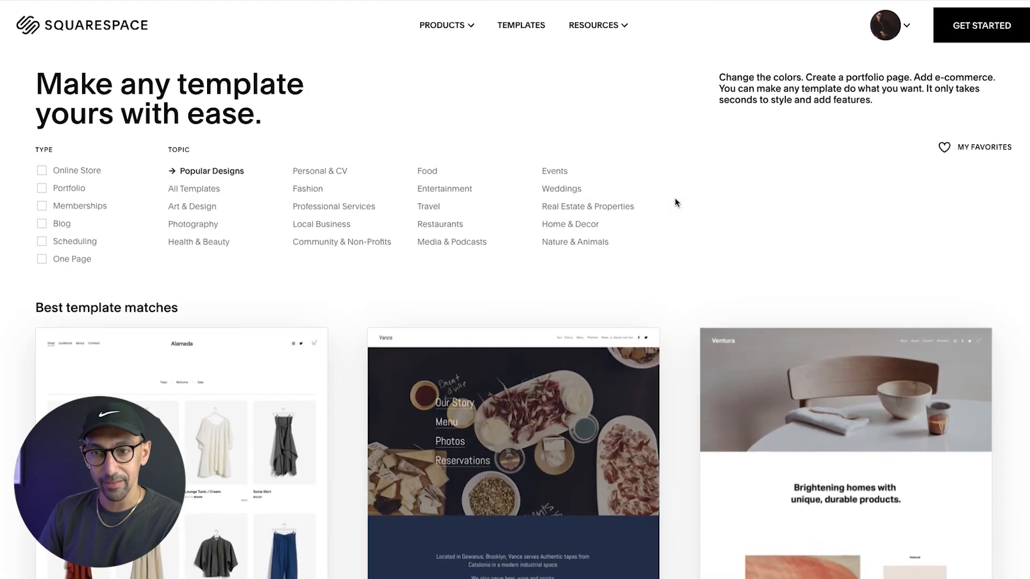
pyautogui.scroll(-10, 675, 202)
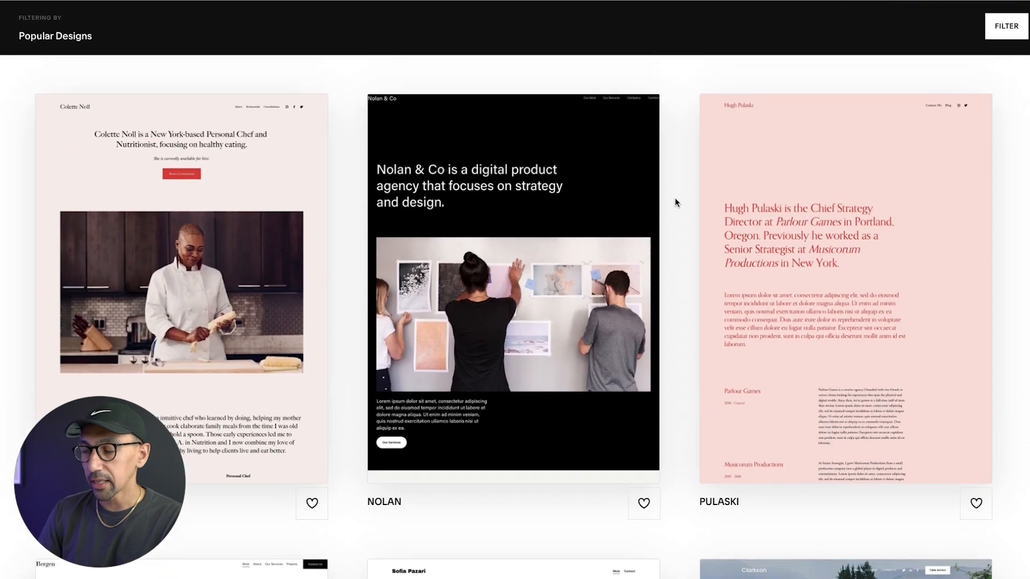
pyautogui.scroll(5, 675, 202)
pyautogui.moveTo(858, 155)
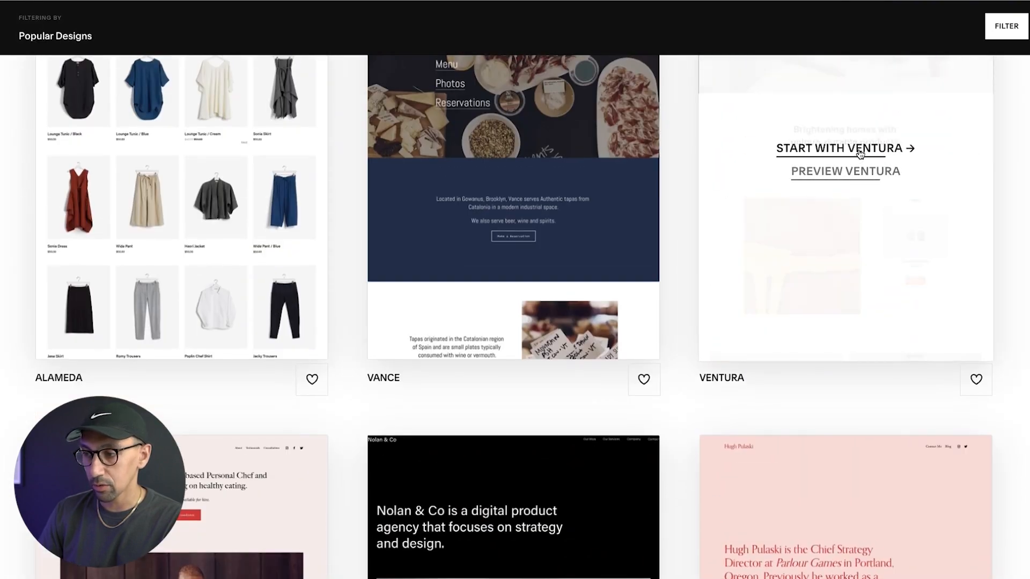
pyautogui.click(859, 153)
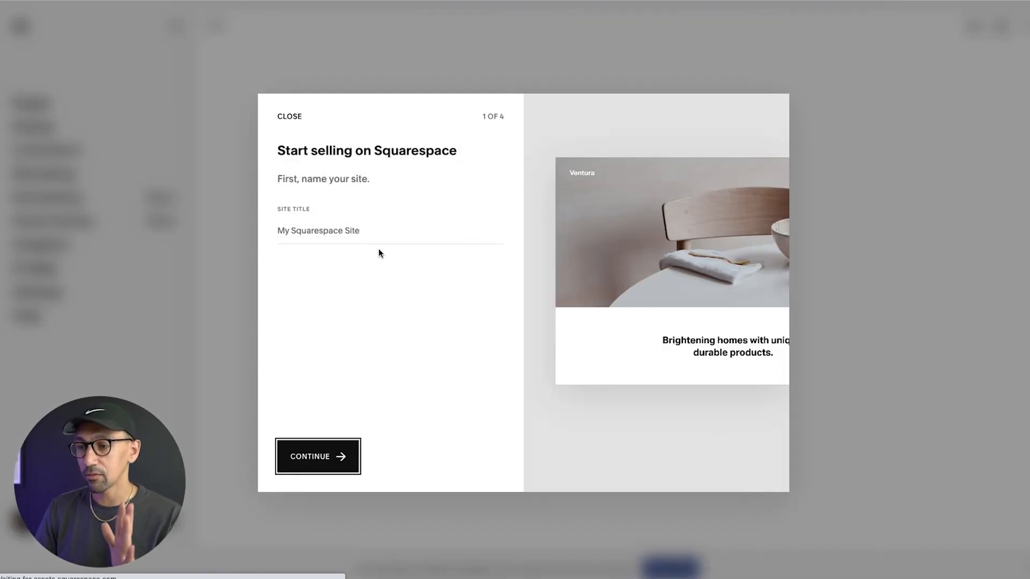
# Name the new site "AnkrPro Live" and close the remaining store setup introduction.
pyautogui.click(358, 230)
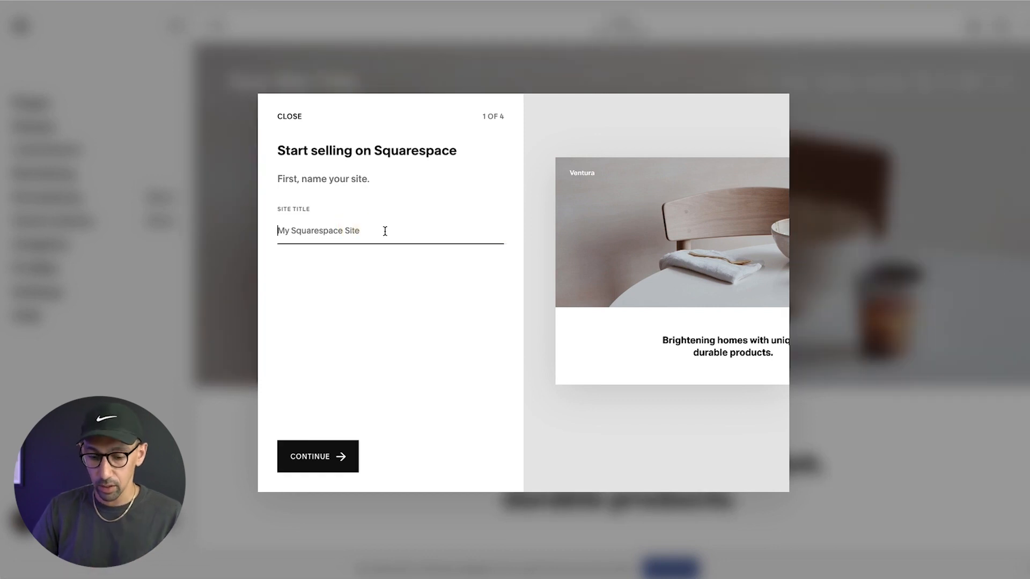
pyautogui.write('AnkrPRO')
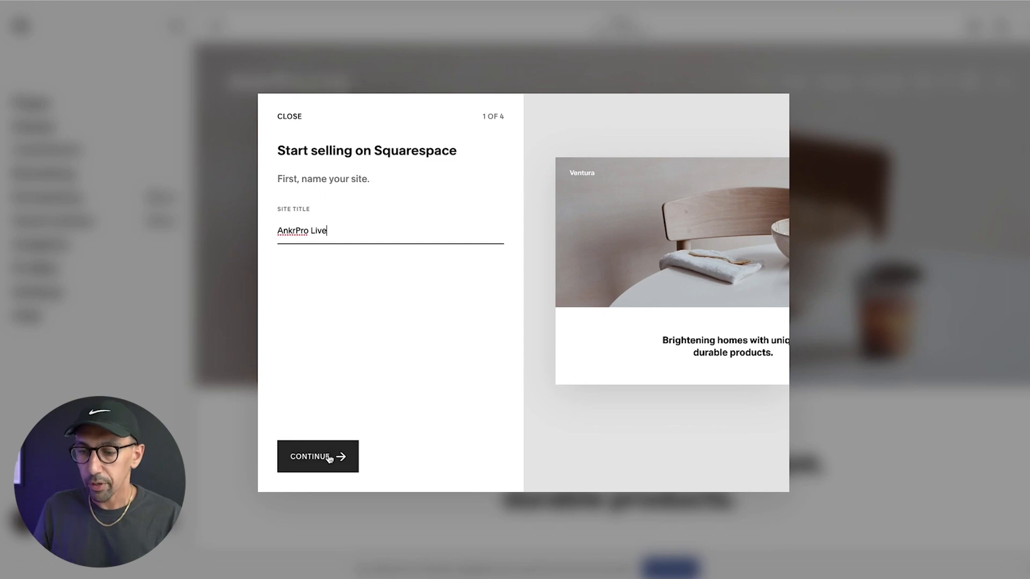
pyautogui.click(338, 456)
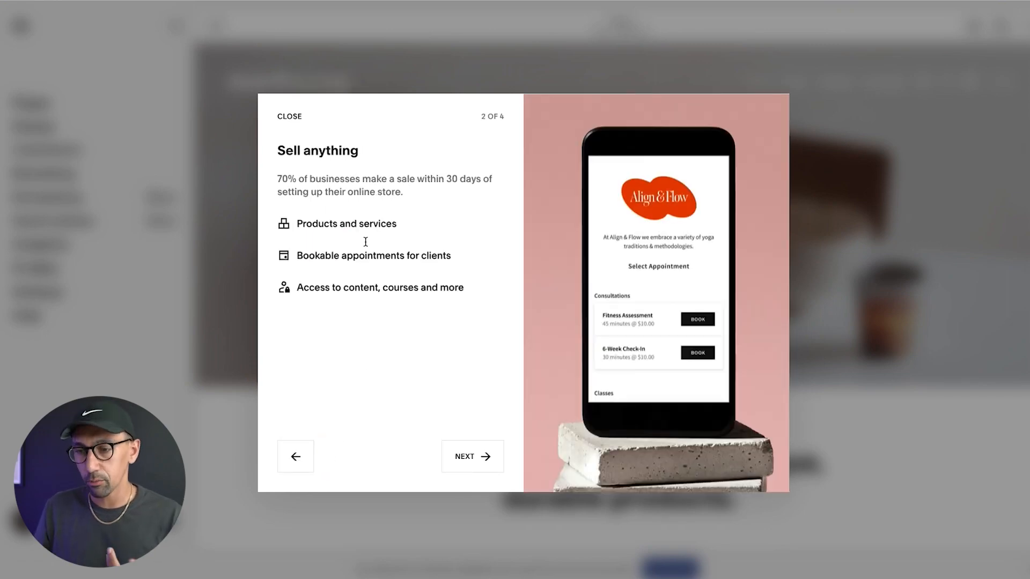
pyautogui.click(289, 117)
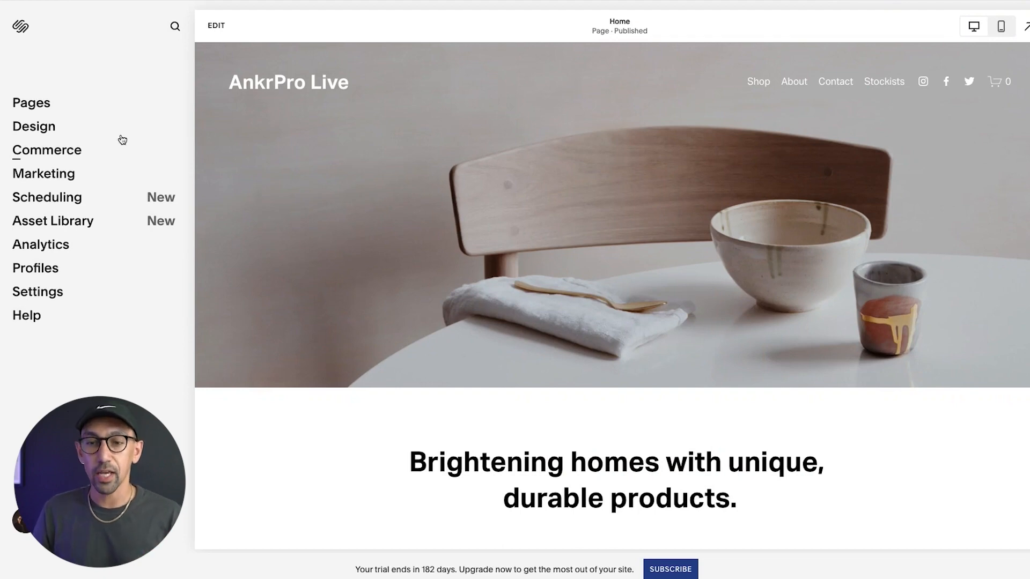
# Add a blank page named "Home" to the site's Not Linked pages.
pyautogui.click(37, 103)
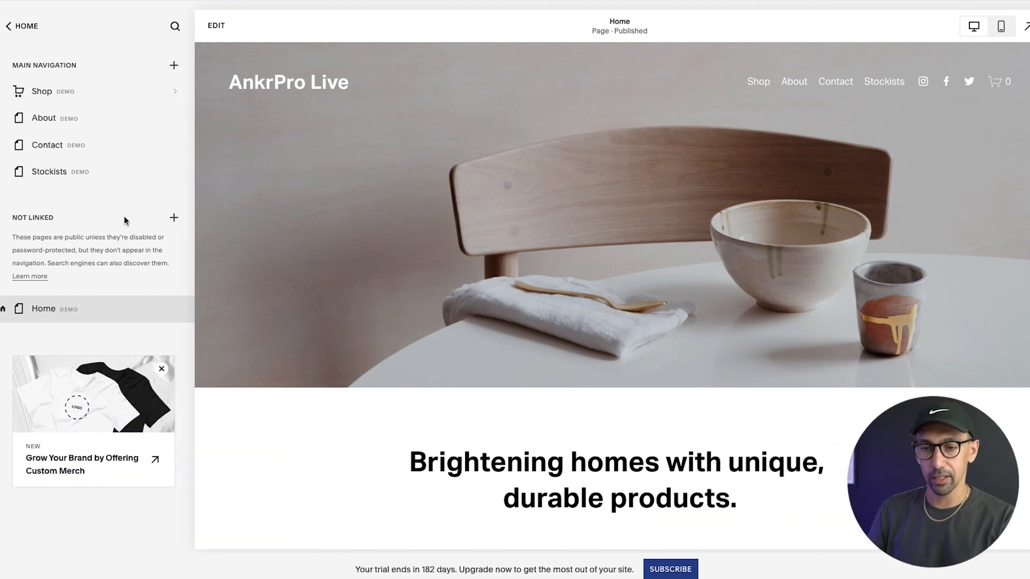
pyautogui.click(173, 217)
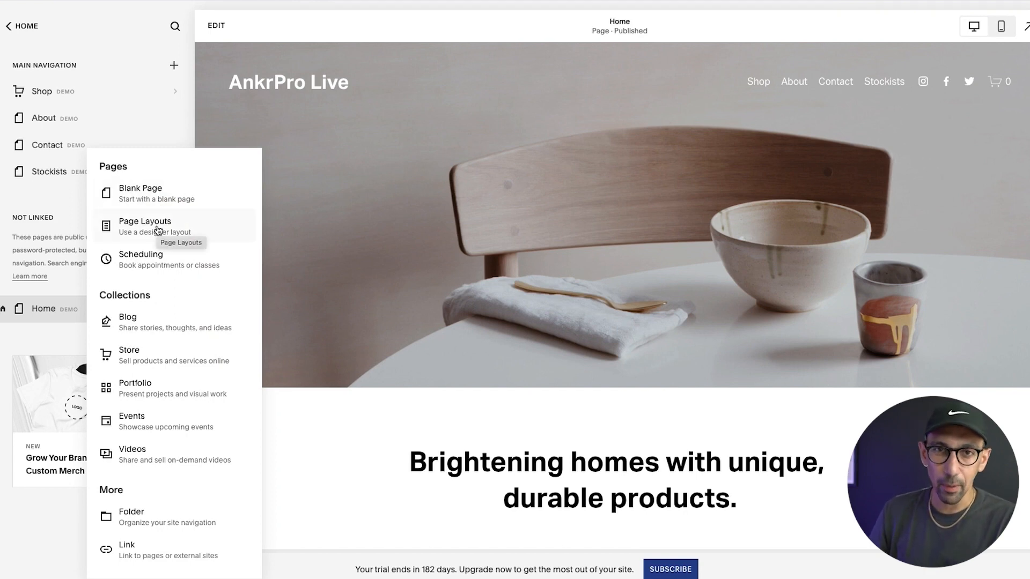
pyautogui.click(170, 201)
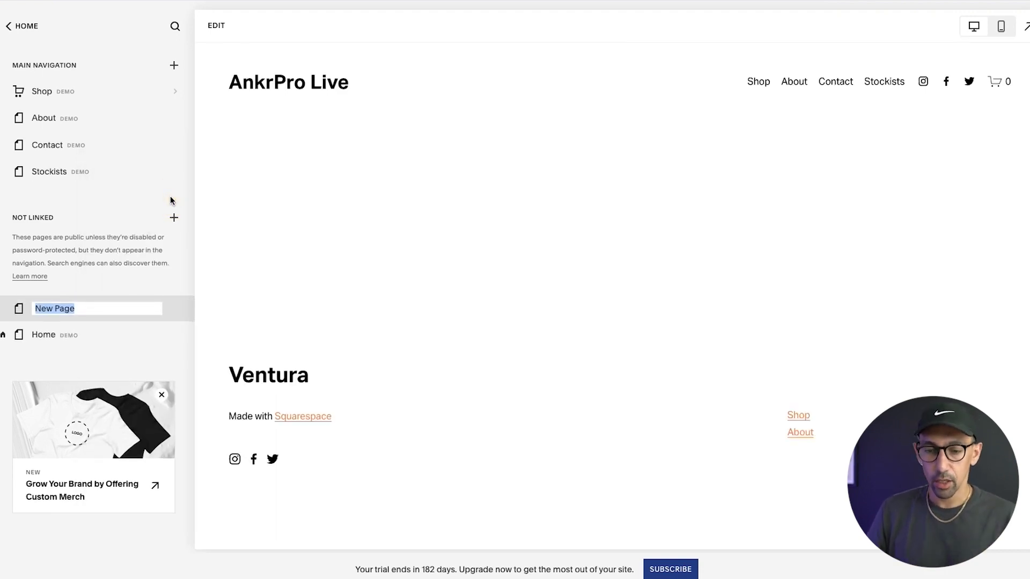
pyautogui.write('Ah')
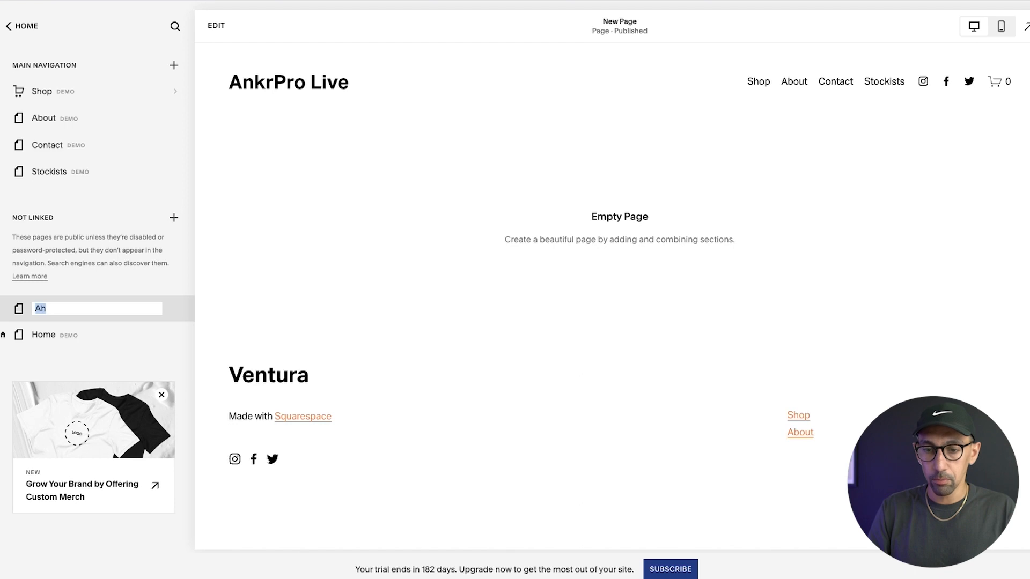
pyautogui.write('Home')
pyautogui.press('Return')
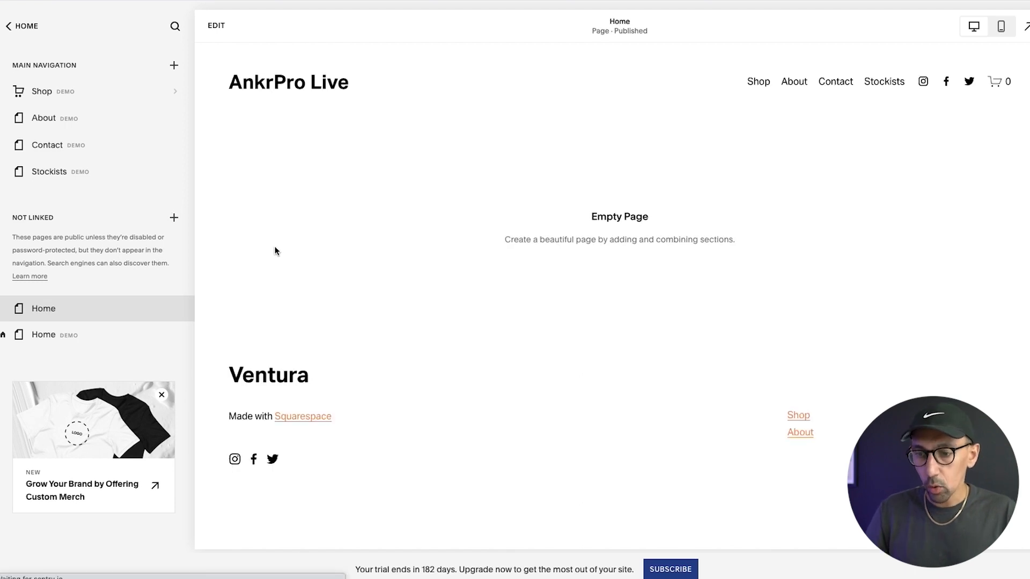
# Start editing the new Home page and add the Intro section with "Introduce your brand" text and button beside a lake-and-cabin image.
pyautogui.click(219, 26)
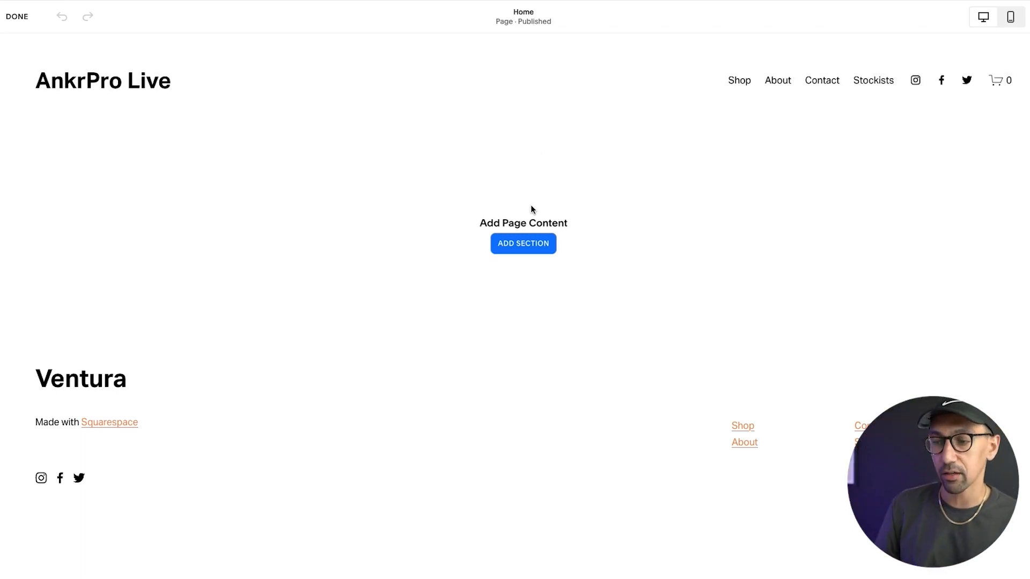
pyautogui.click(532, 244)
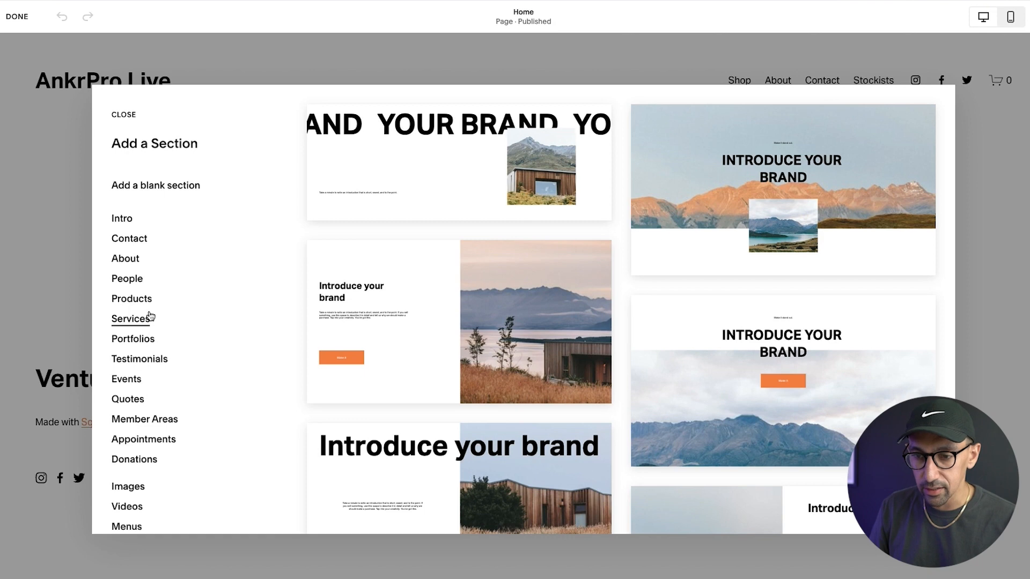
pyautogui.scroll(-2, 450, 276)
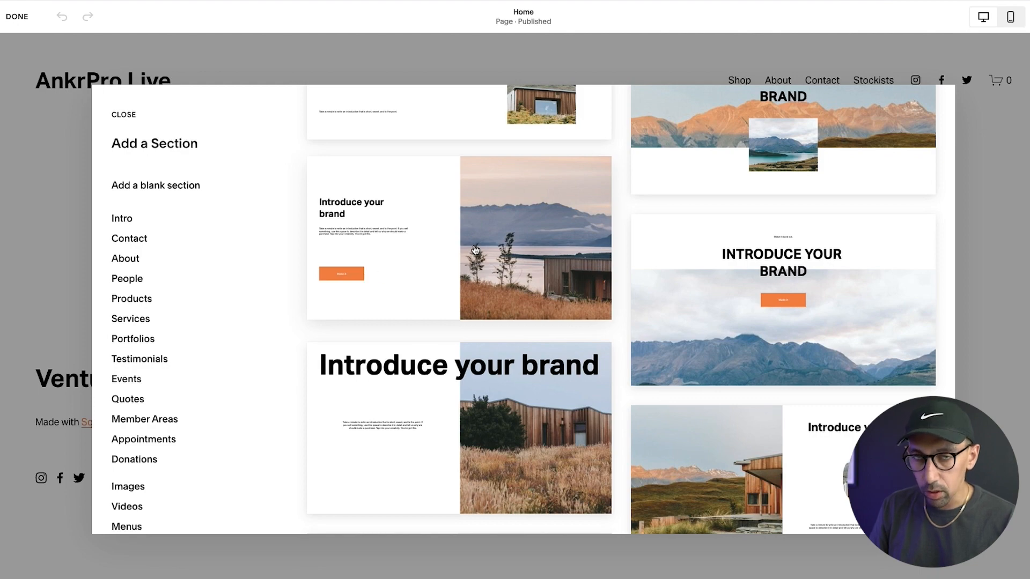
pyautogui.scroll(-15, 475, 250)
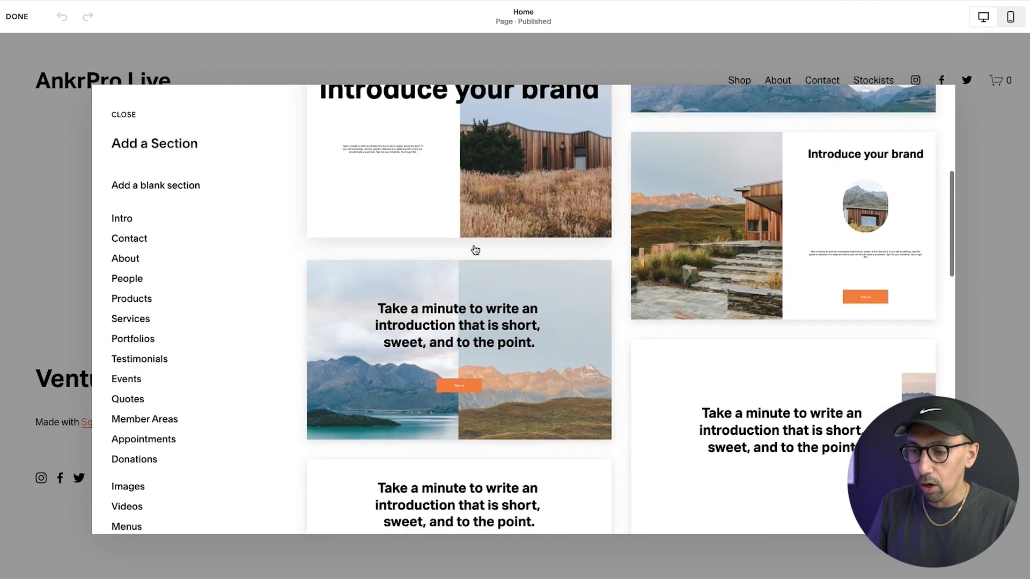
pyautogui.scroll(-15, 475, 249)
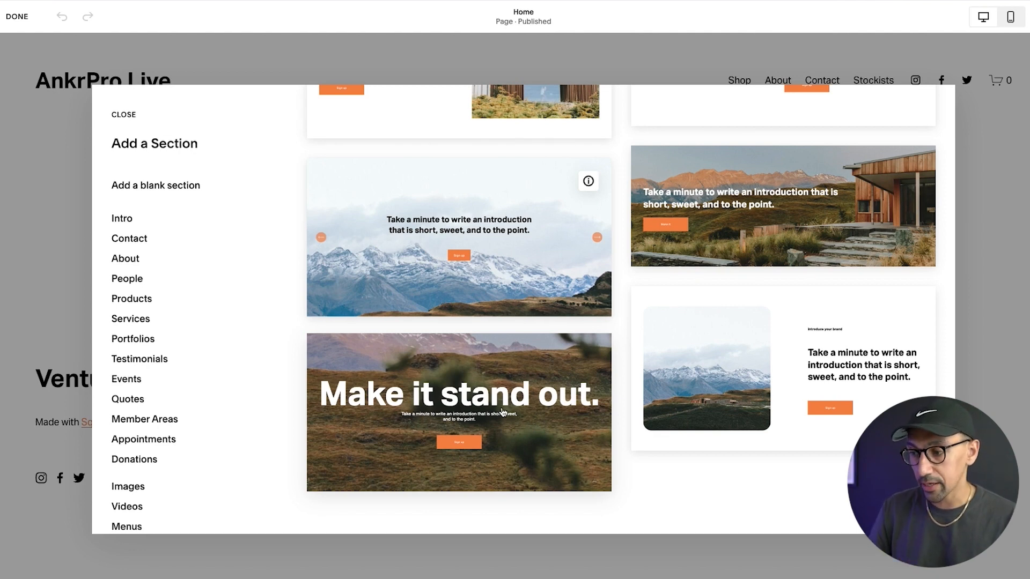
pyautogui.scroll(-15, 787, 375)
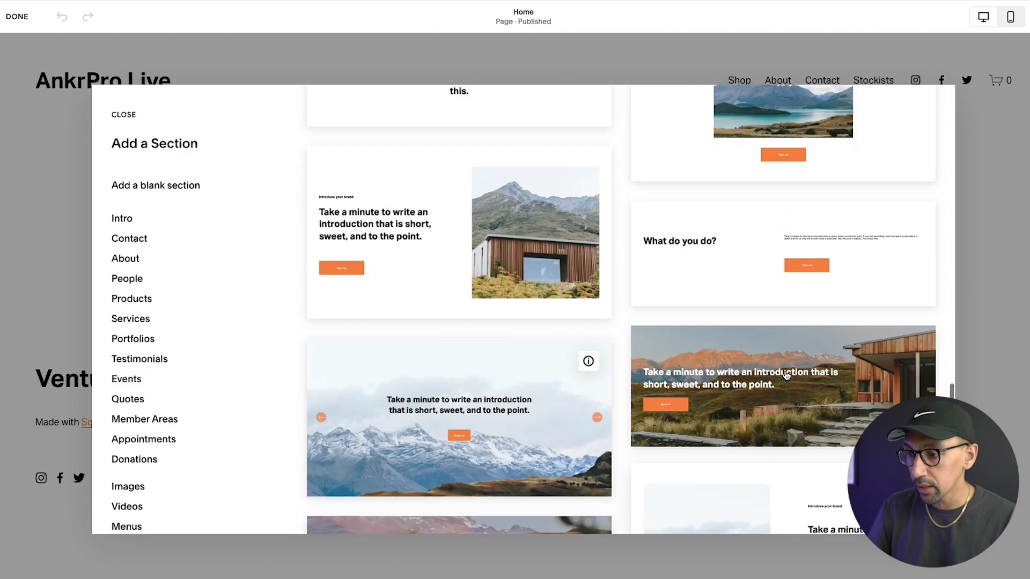
pyautogui.scroll(8, 787, 375)
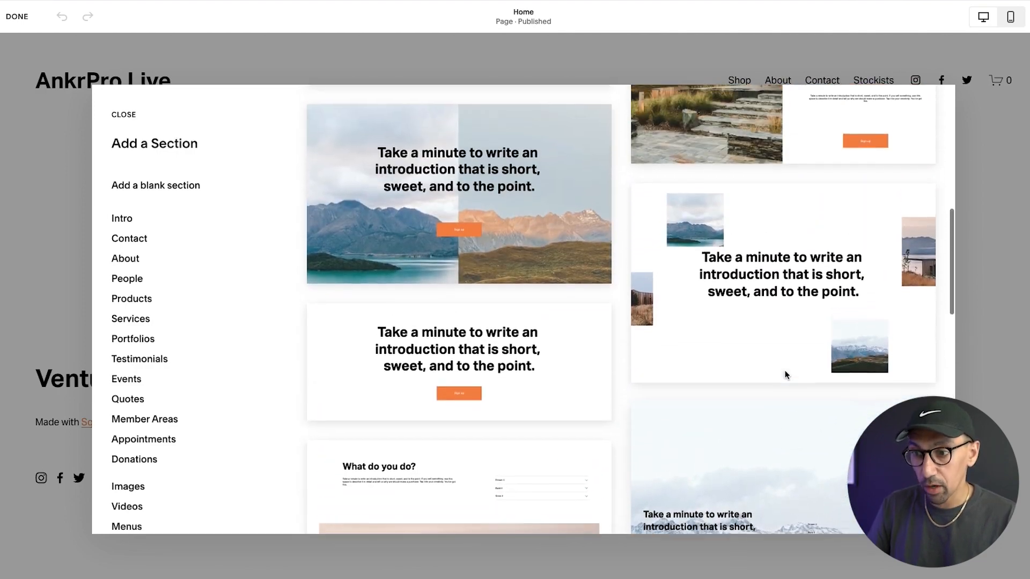
pyautogui.scroll(3, 477, 340)
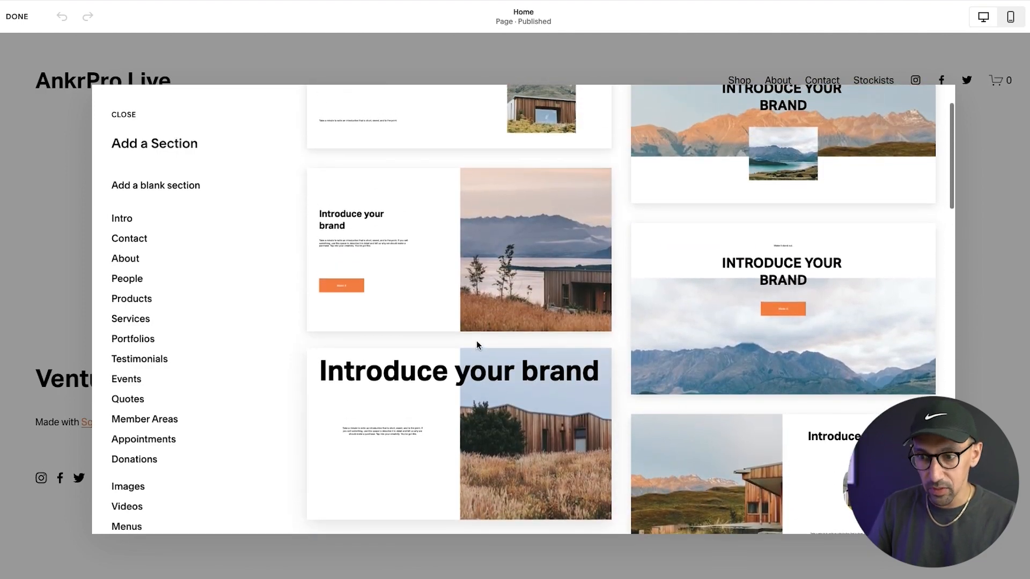
pyautogui.click(432, 294)
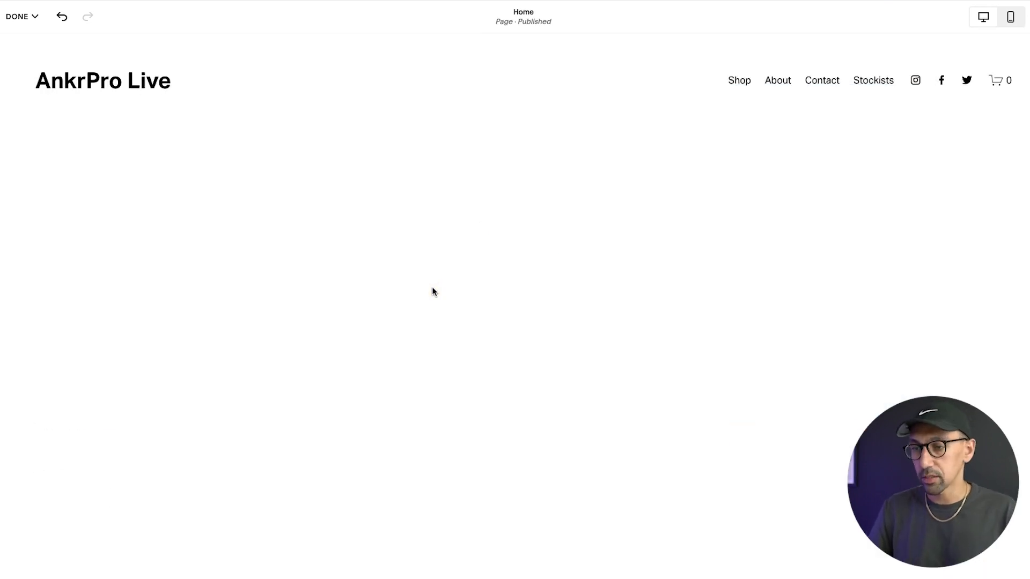
# Add the About section with the centred "It all begins with an idea" paragraph below the intro section.
pyautogui.scroll(-7, 494, 303)
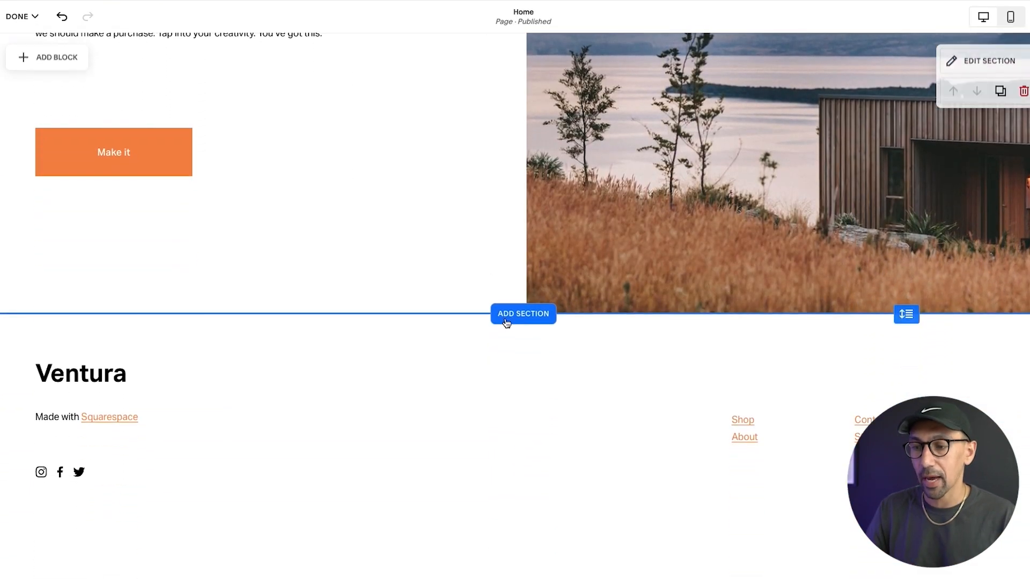
pyautogui.click(529, 319)
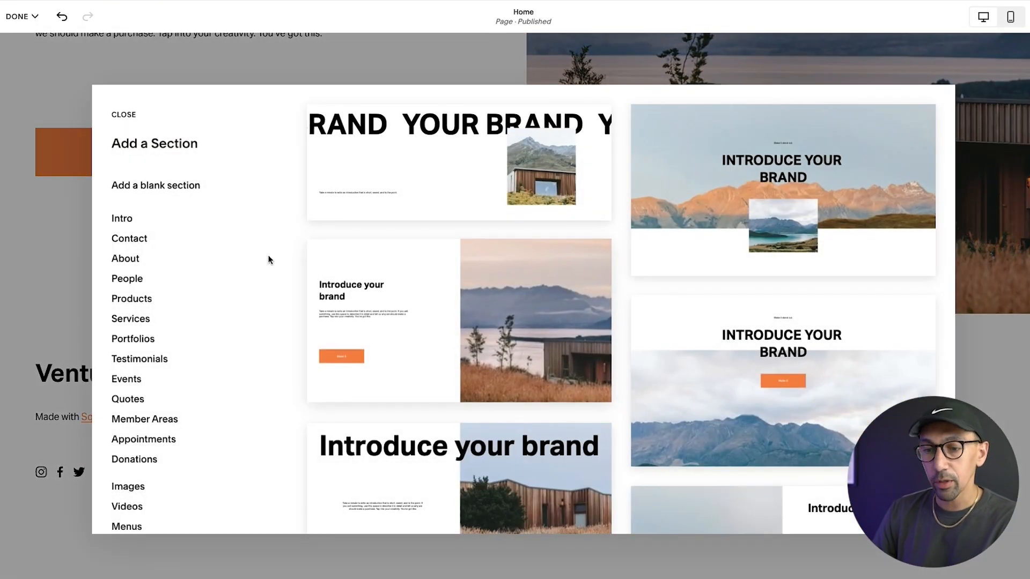
pyautogui.click(146, 263)
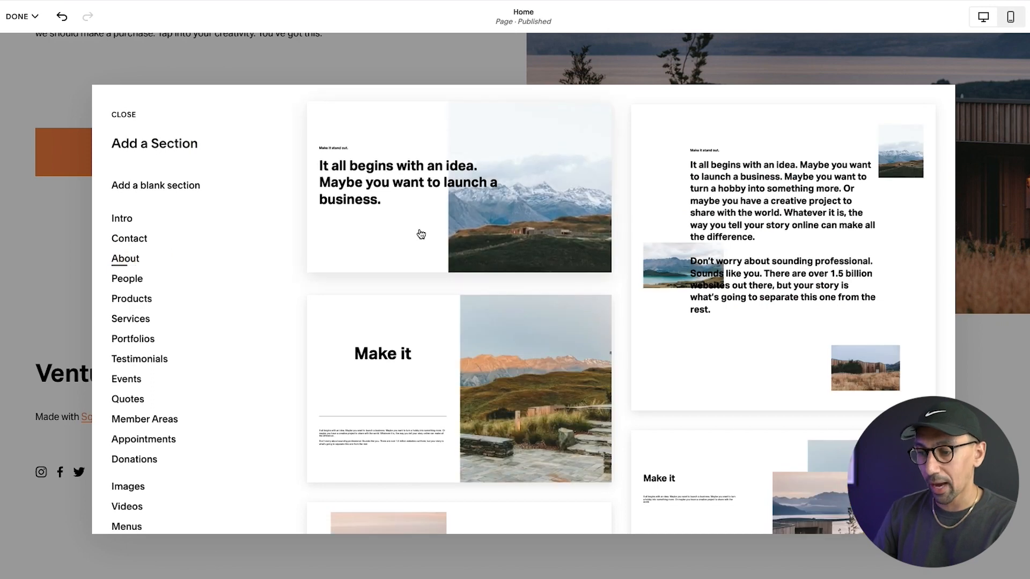
pyautogui.scroll(-5, 513, 260)
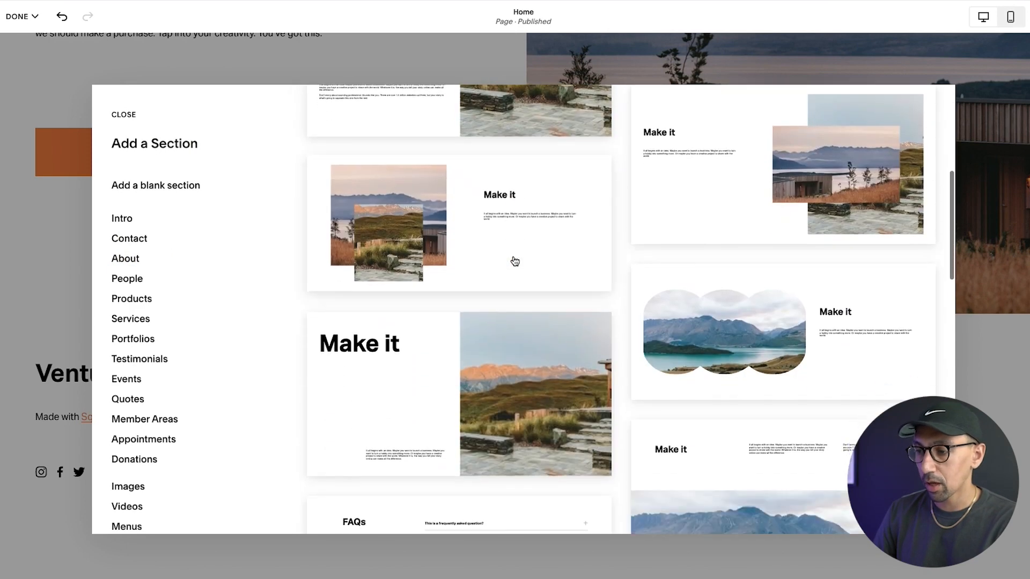
pyautogui.scroll(-10, 542, 299)
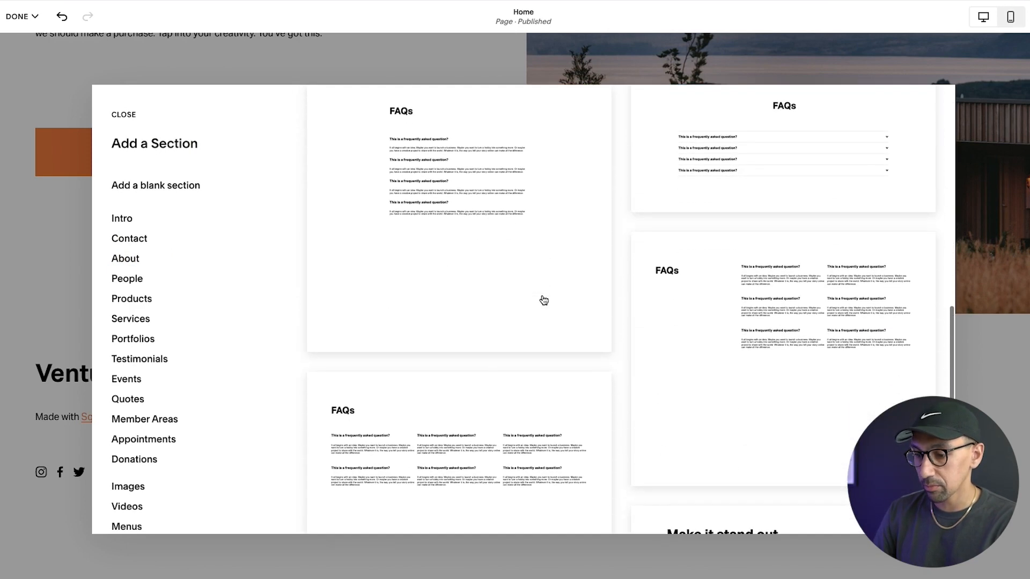
pyautogui.scroll(-2, 543, 300)
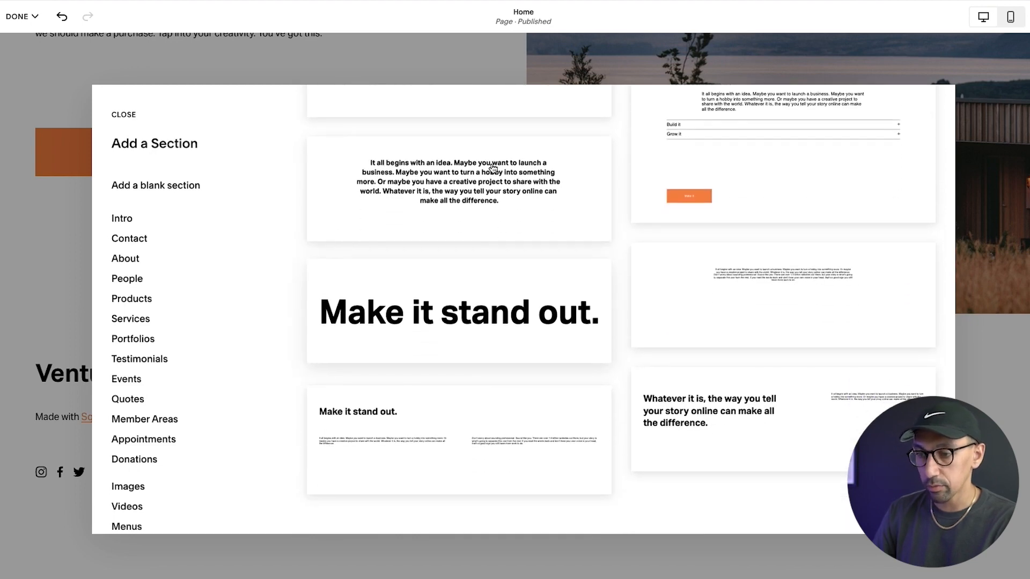
pyautogui.click(466, 177)
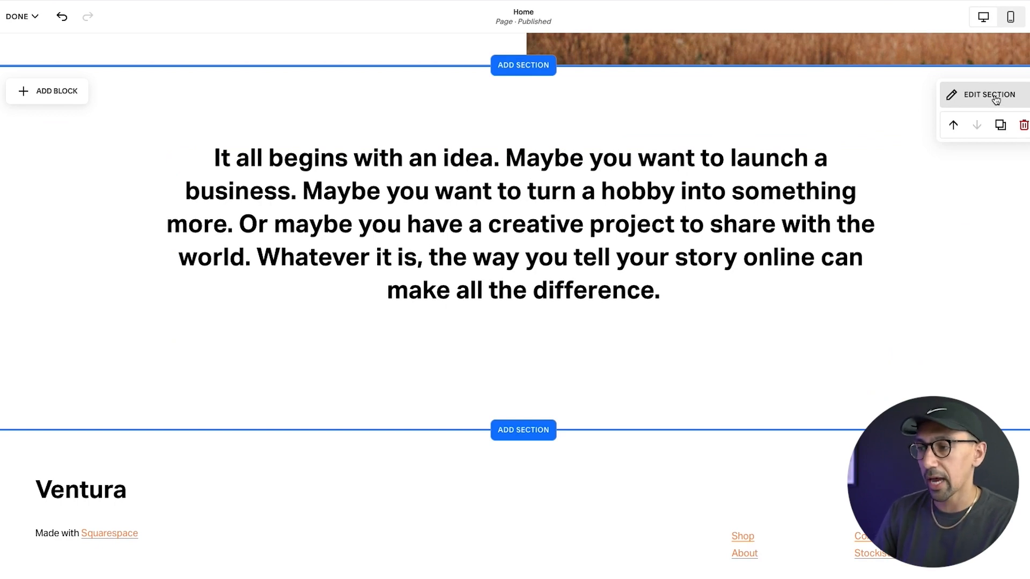
# Apply the Light 1 color theme to the "It all begins with an idea" section.
pyautogui.click(996, 100)
pyautogui.click(938, 129)
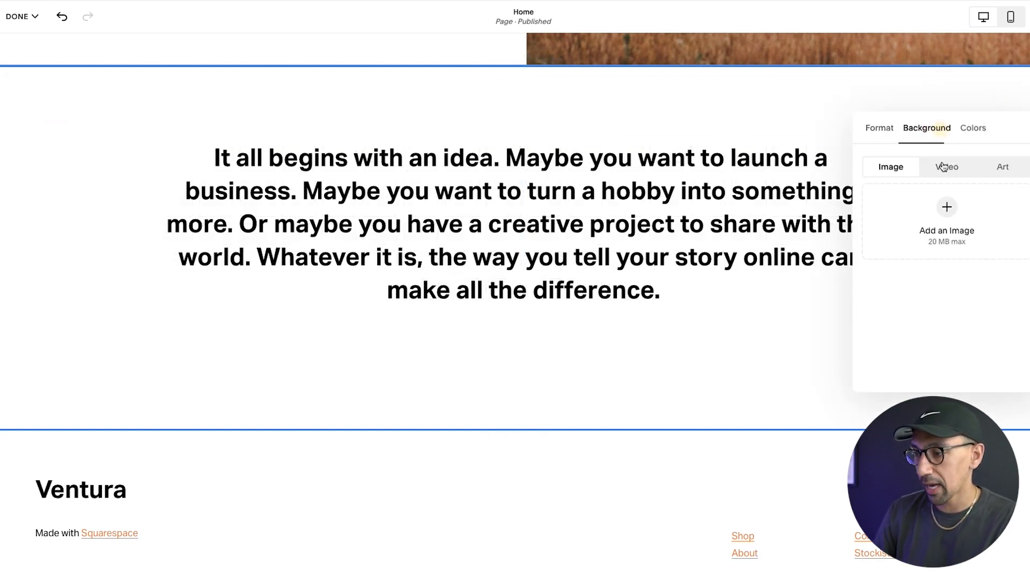
pyautogui.click(970, 128)
pyautogui.click(955, 263)
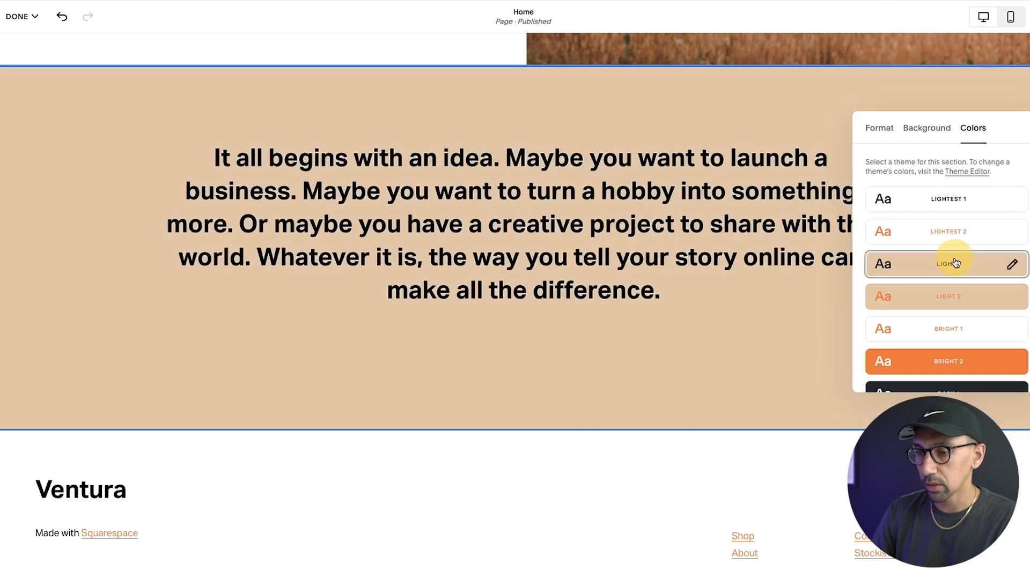
pyautogui.click(83, 305)
# Add the Services section with Basic, Intermediate and Advanced columns, differently shaped images and Book buttons below the "It all begins with an idea" section.
pyautogui.scroll(-1, 81, 327)
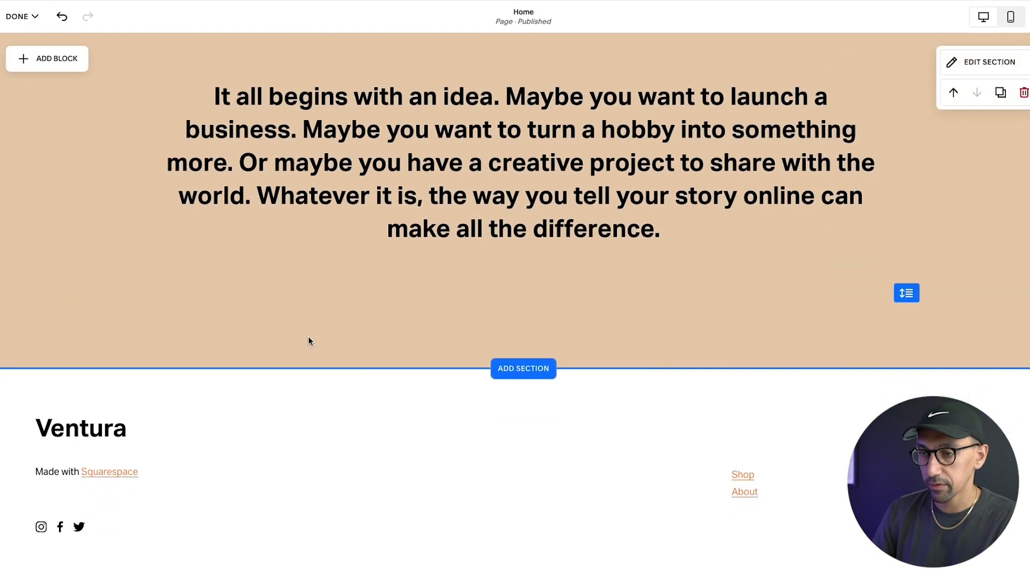
pyautogui.click(538, 373)
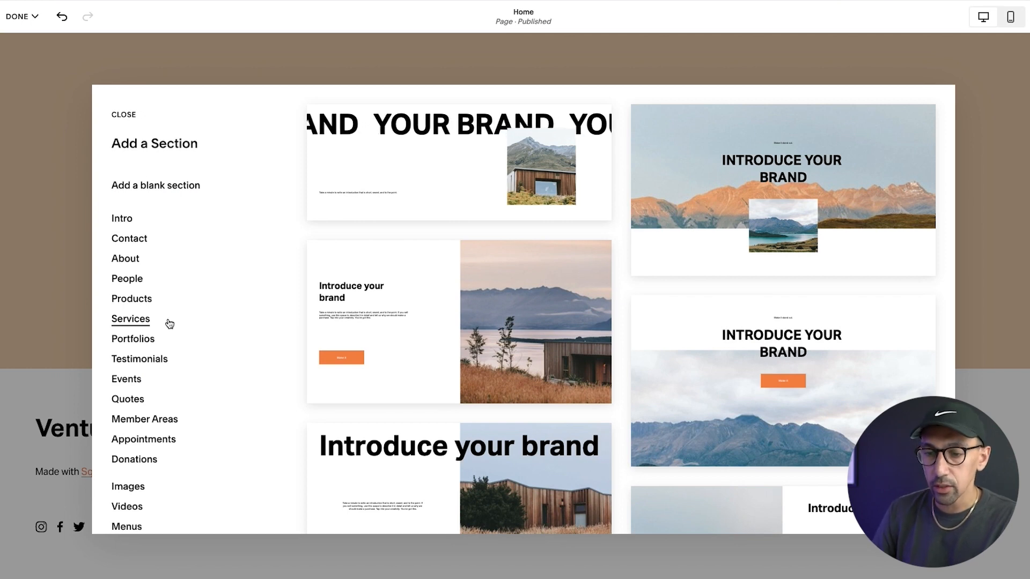
pyautogui.click(131, 324)
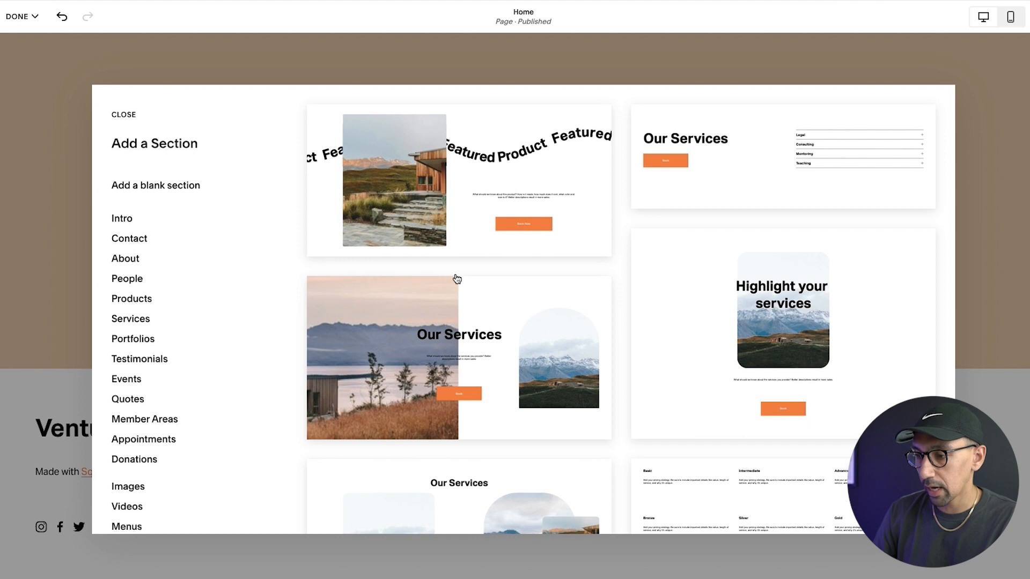
pyautogui.scroll(-5, 456, 276)
pyautogui.scroll(-2, 456, 278)
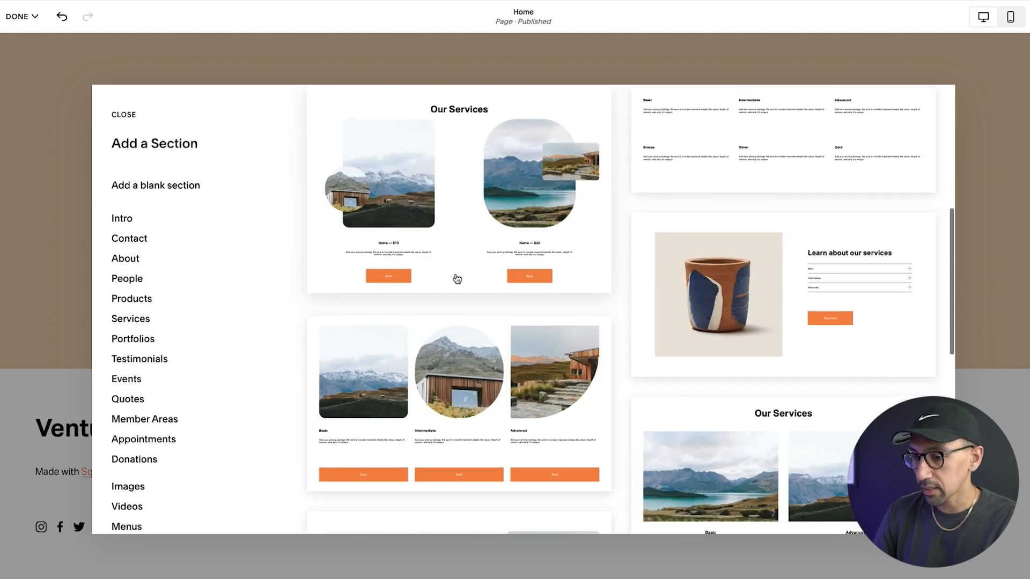
pyautogui.scroll(-5, 456, 278)
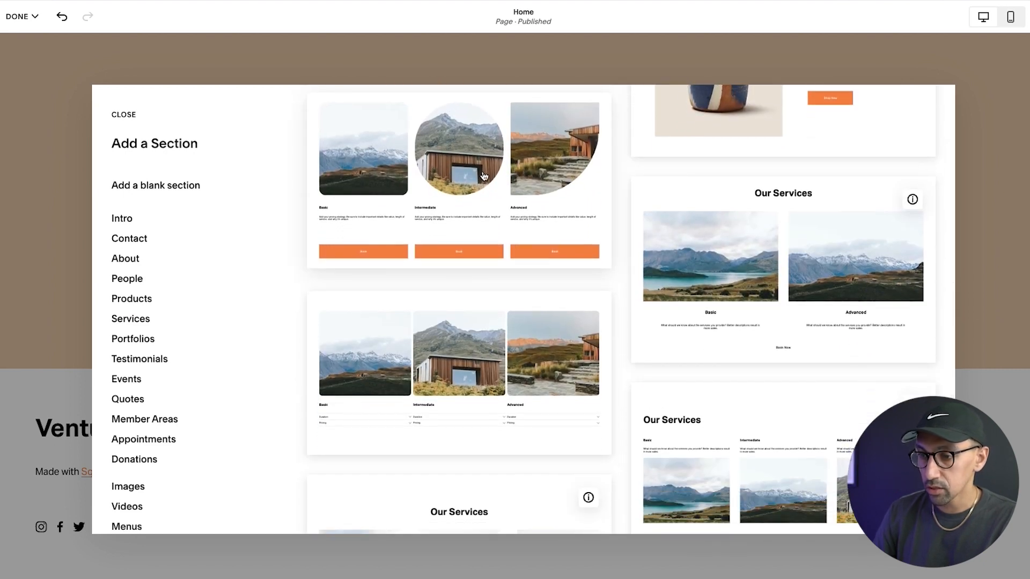
pyautogui.scroll(1, 485, 176)
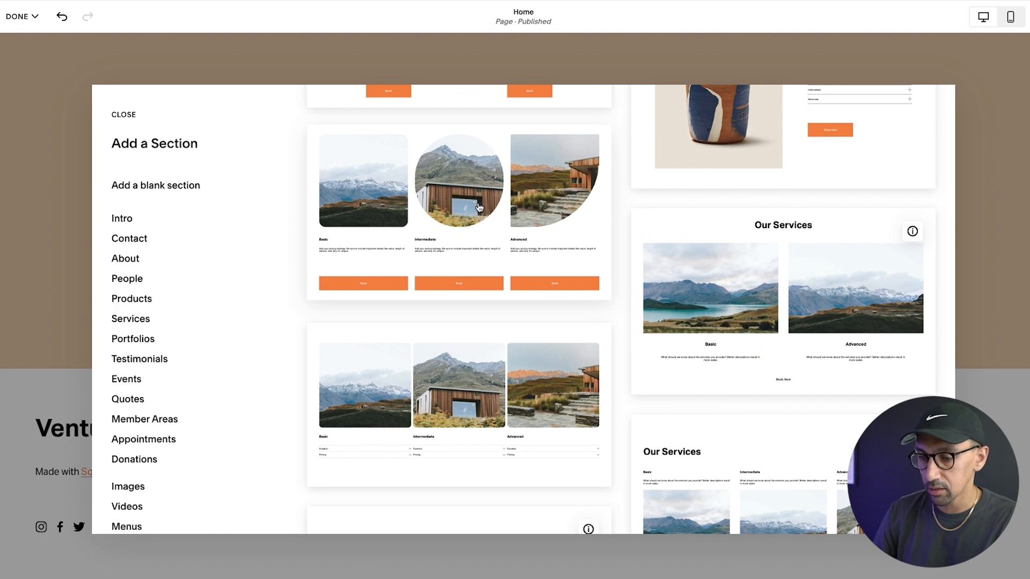
pyautogui.scroll(-7, 479, 207)
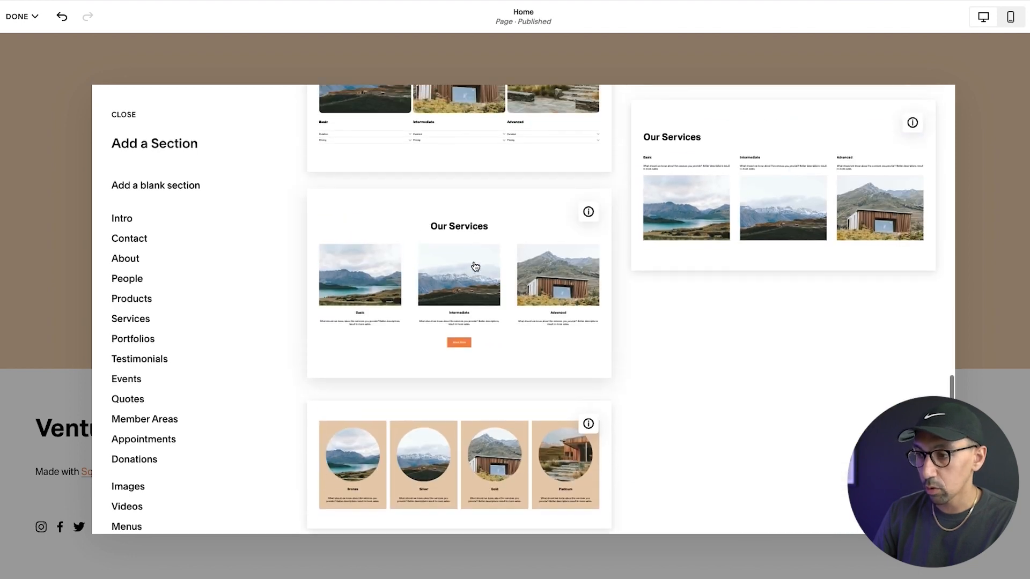
pyautogui.moveTo(589, 220)
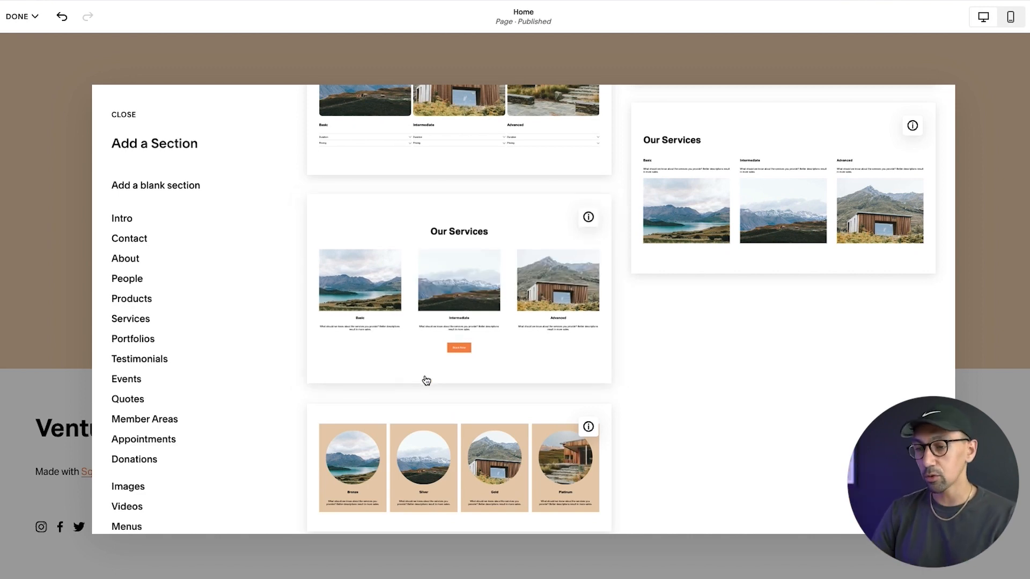
pyautogui.scroll(7, 445, 310)
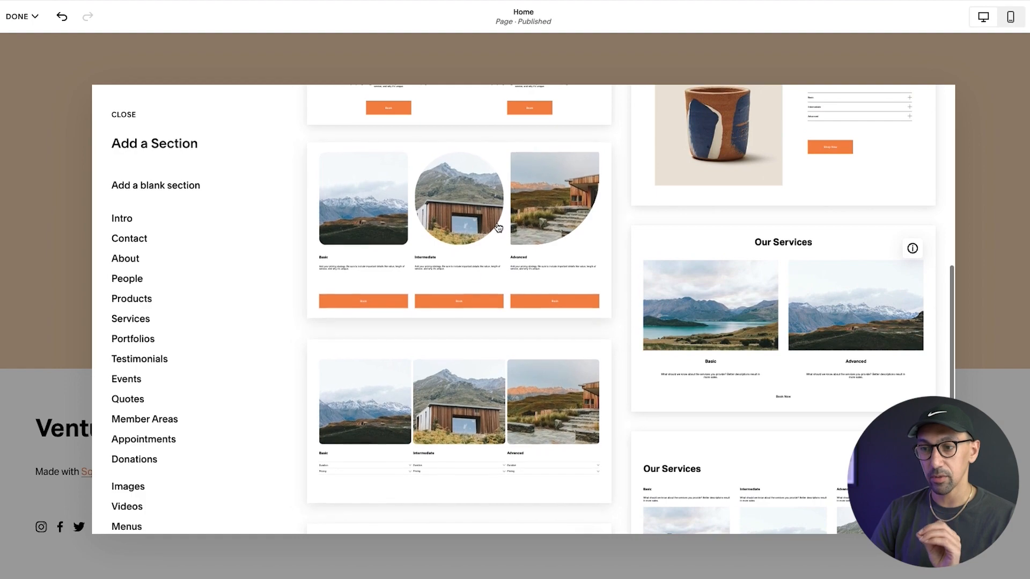
pyautogui.click(498, 216)
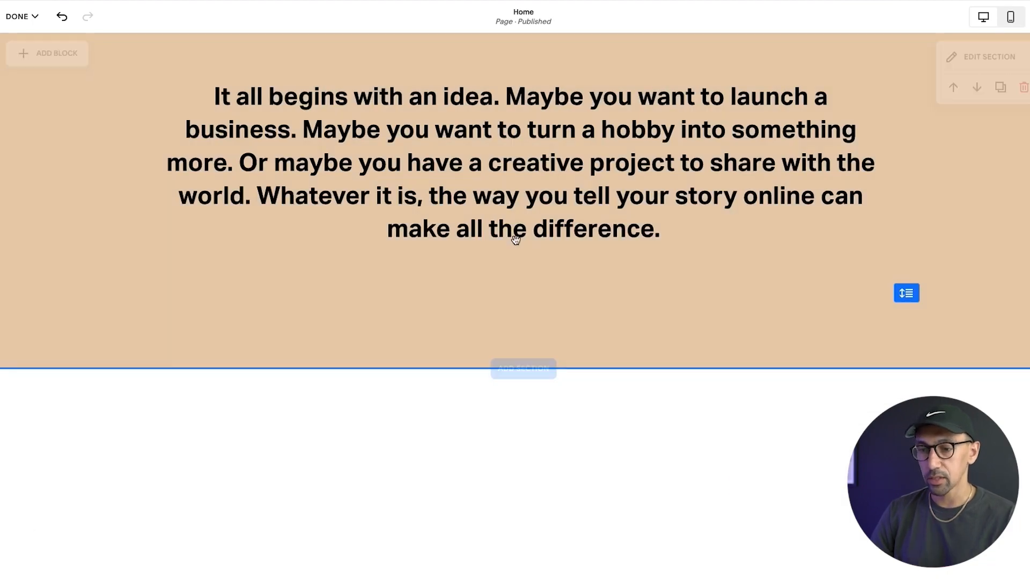
# Add the Testimonials section titled "Make it stand out." with three quote cards and round portraits below the services section.
pyautogui.scroll(-4, 545, 287)
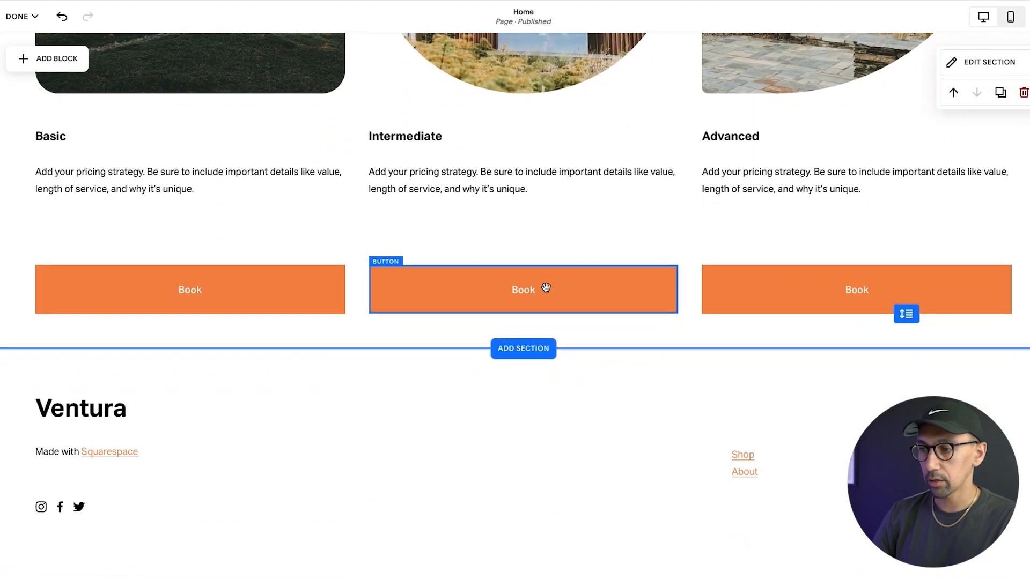
pyautogui.click(531, 343)
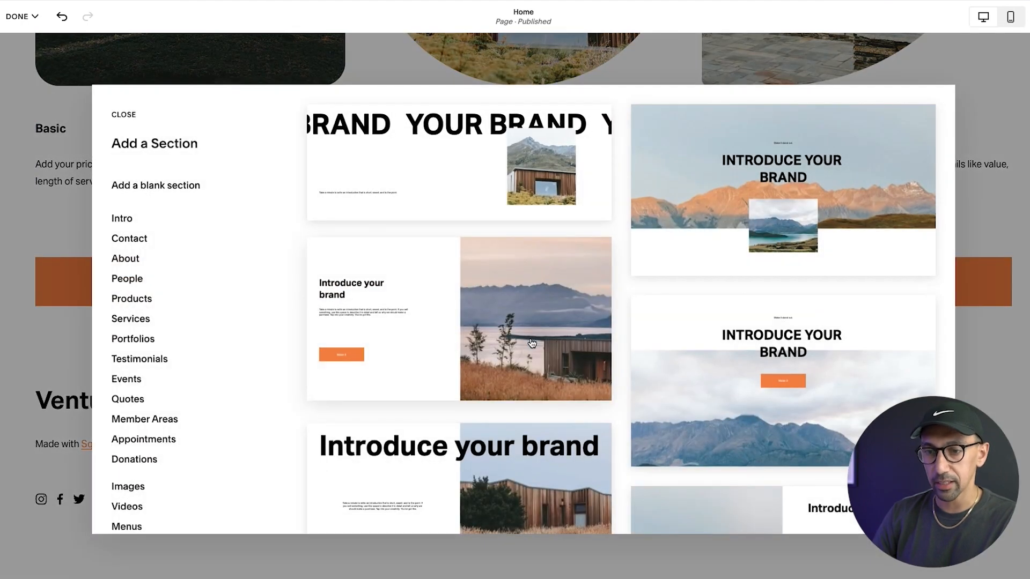
pyautogui.scroll(-2, 211, 359)
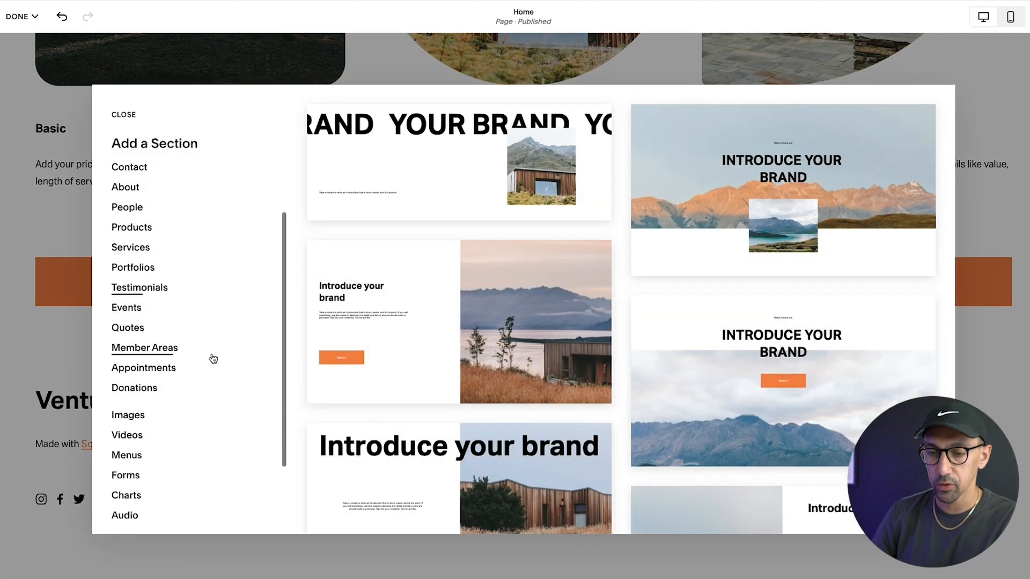
pyautogui.click(133, 286)
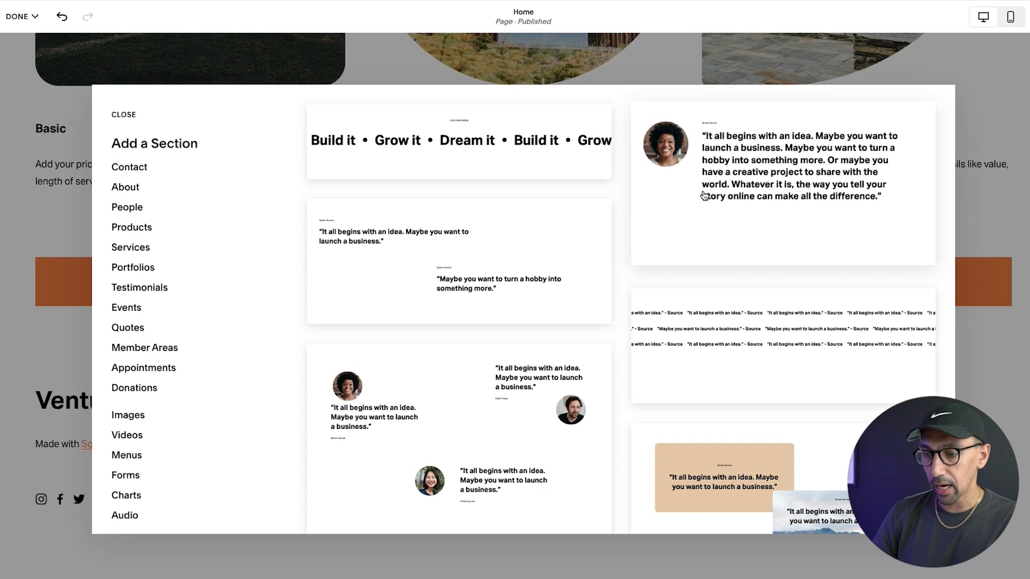
pyautogui.scroll(-2, 714, 203)
pyautogui.scroll(-2, 733, 255)
pyautogui.scroll(-5, 734, 253)
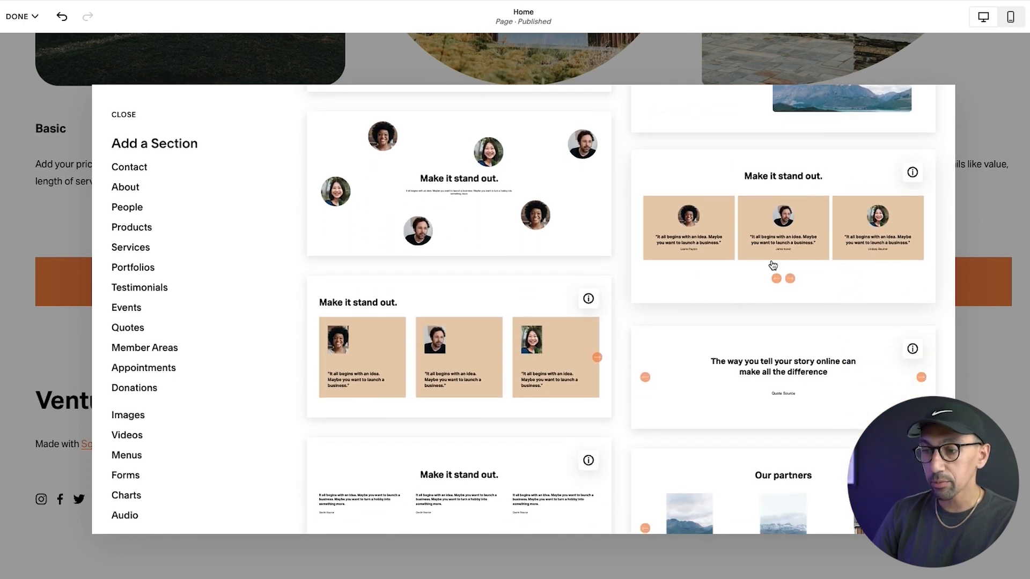
pyautogui.moveTo(923, 175)
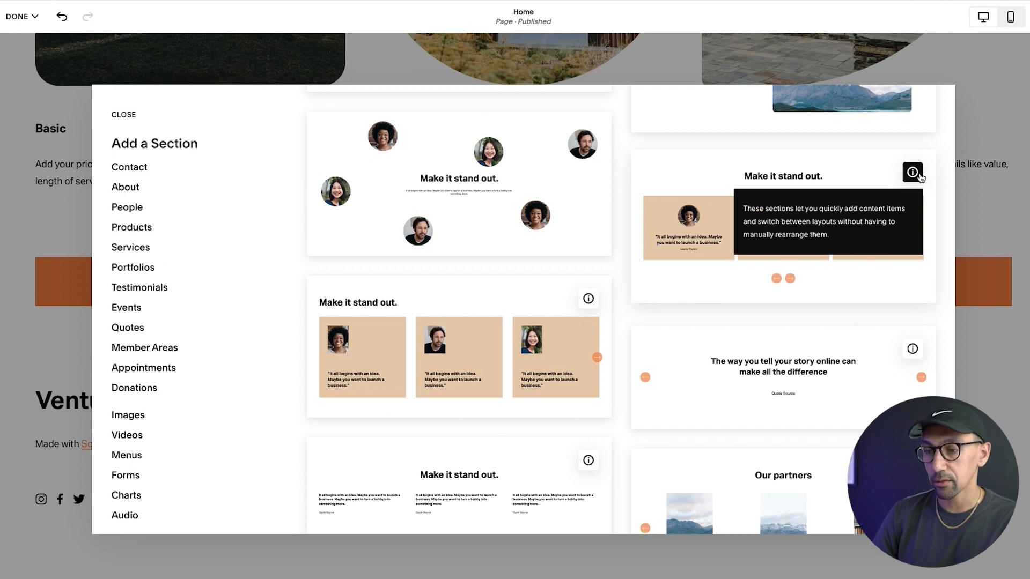
pyautogui.scroll(-4, 740, 221)
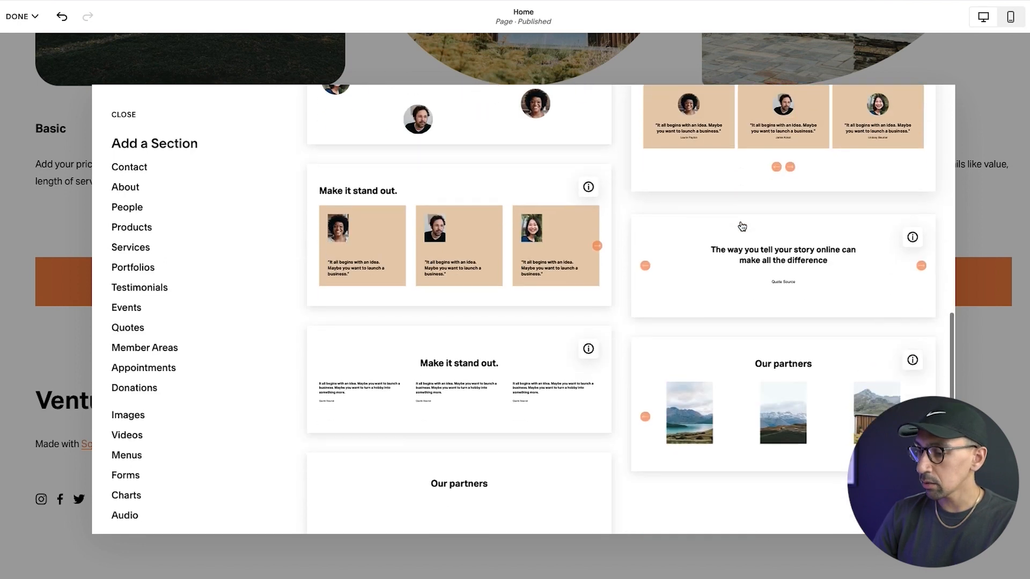
pyautogui.scroll(6, 741, 225)
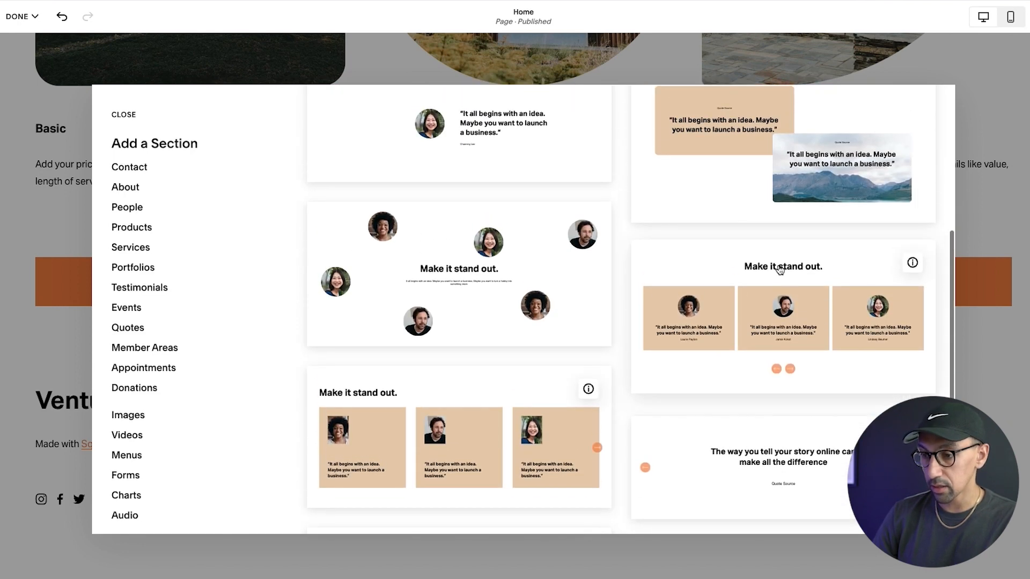
pyautogui.click(785, 281)
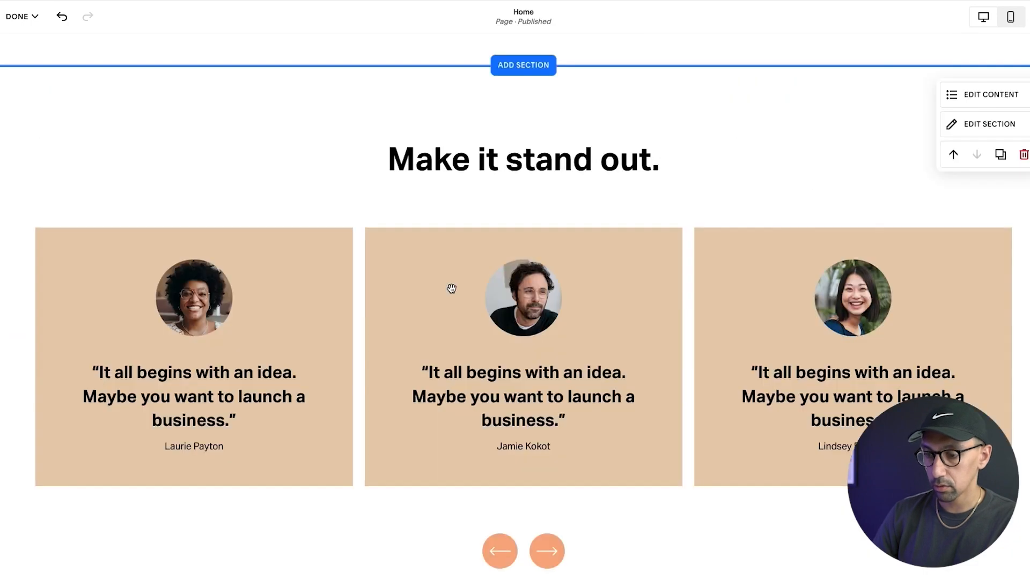
# Try the Bright 2 color theme on the testimonials section, and settle on Dark 1.
pyautogui.scroll(-5, 451, 289)
pyautogui.scroll(3, 721, 205)
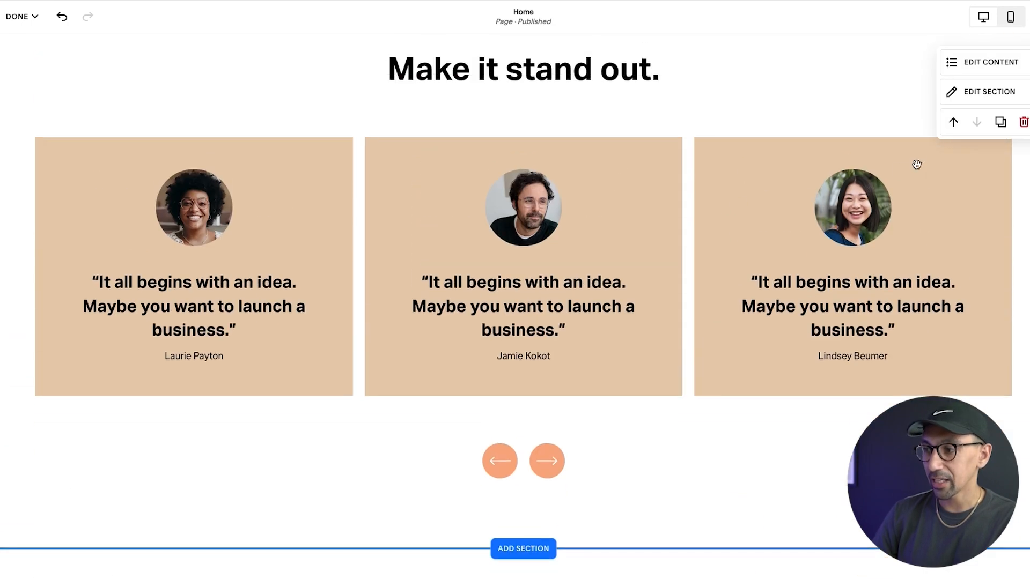
pyautogui.click(978, 96)
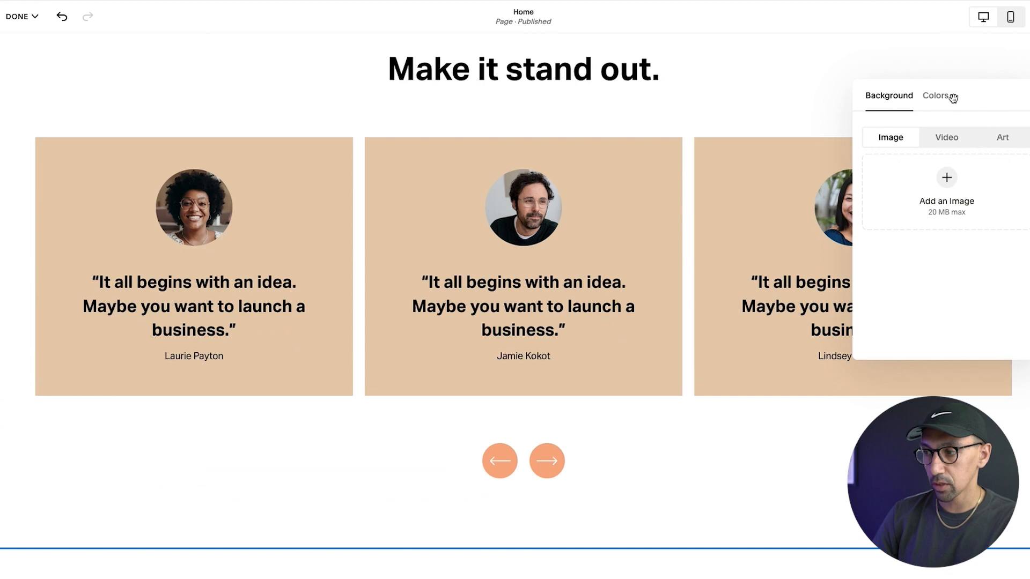
pyautogui.click(939, 95)
pyautogui.scroll(-2, 965, 227)
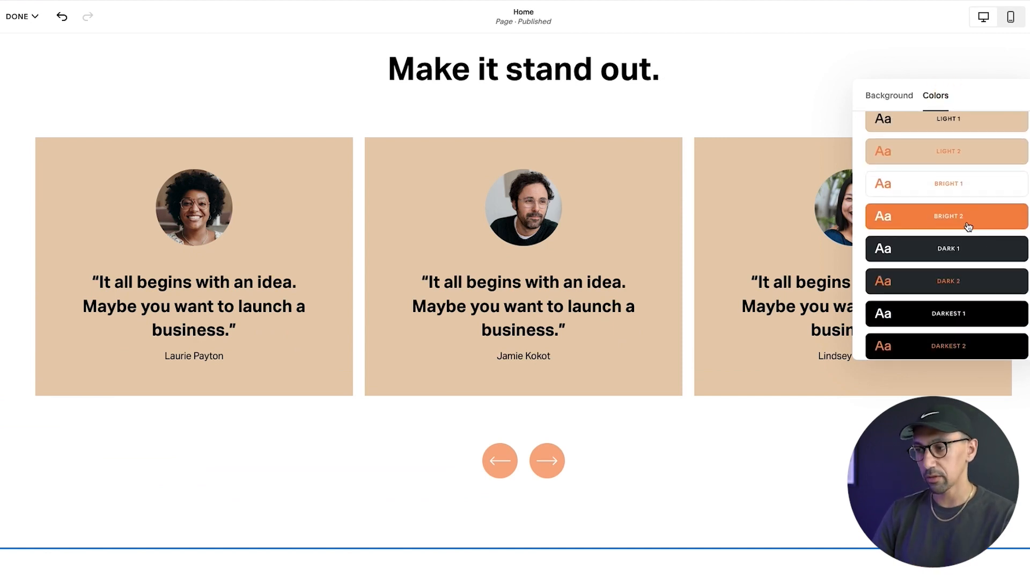
pyautogui.click(965, 226)
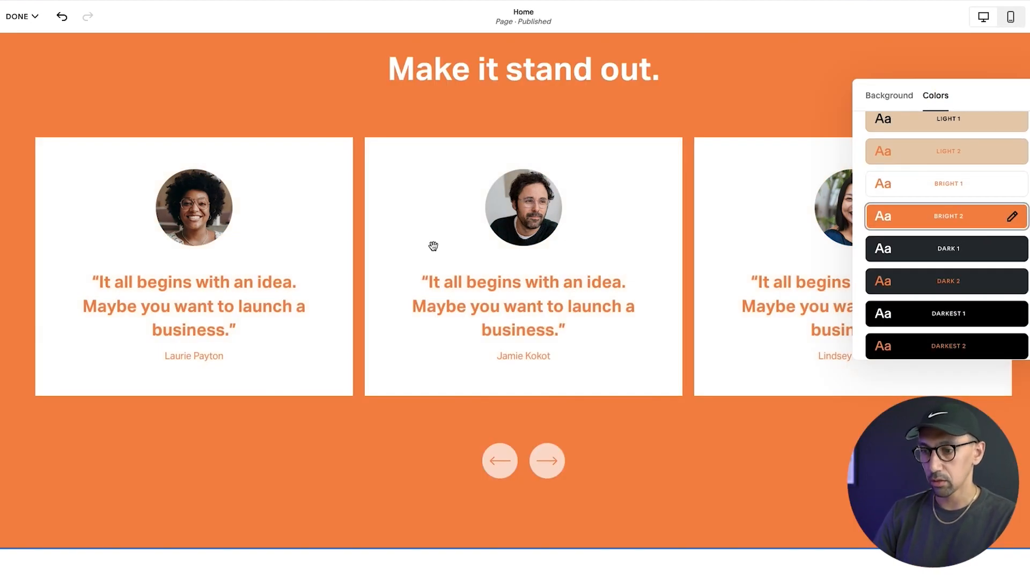
pyautogui.click(917, 248)
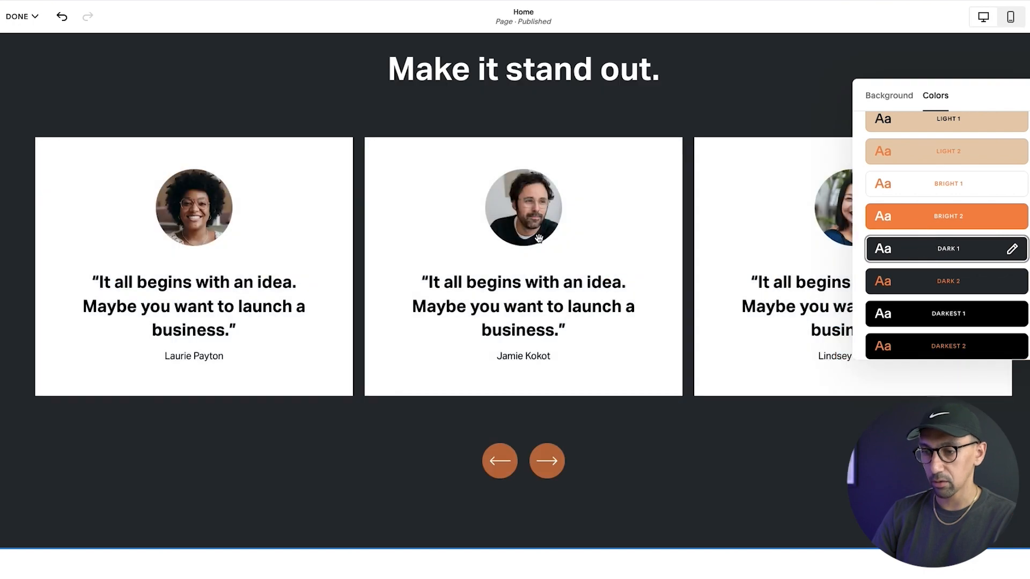
pyautogui.scroll(-4, 401, 277)
pyautogui.click(459, 305)
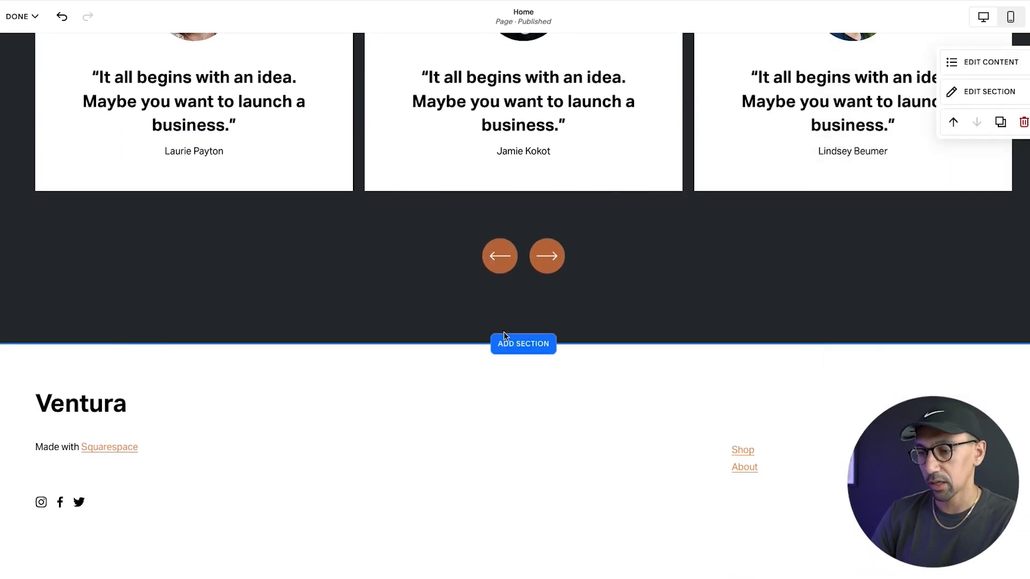
# Start adding a section below the testimonials and review the ACME desktop wireframe's order of headline, feature and image blocks.
pyautogui.click(537, 349)
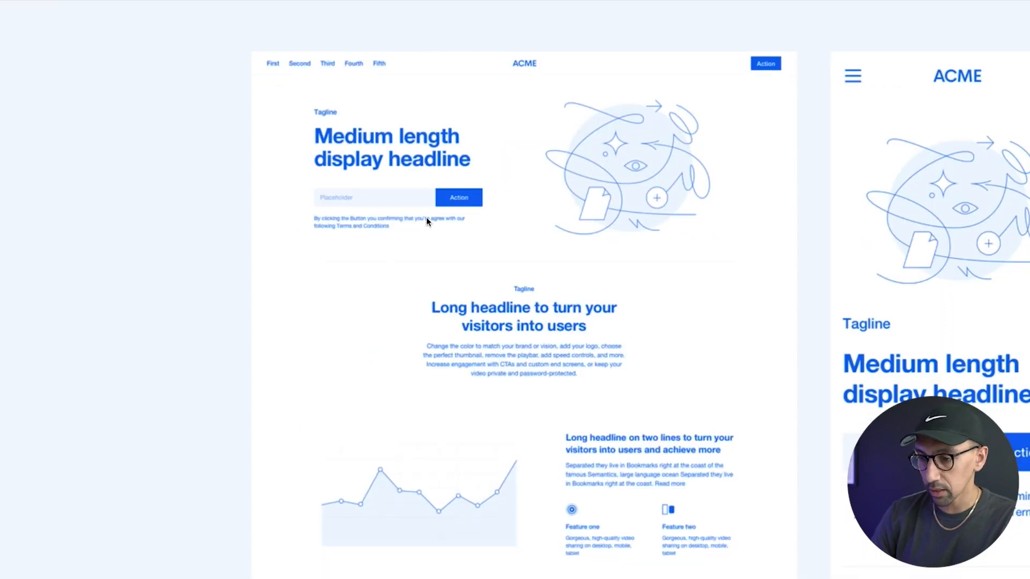
pyautogui.hscroll(2, 427, 221)
pyautogui.scroll(-4, 502, 163)
pyautogui.scroll(-1, 447, 160)
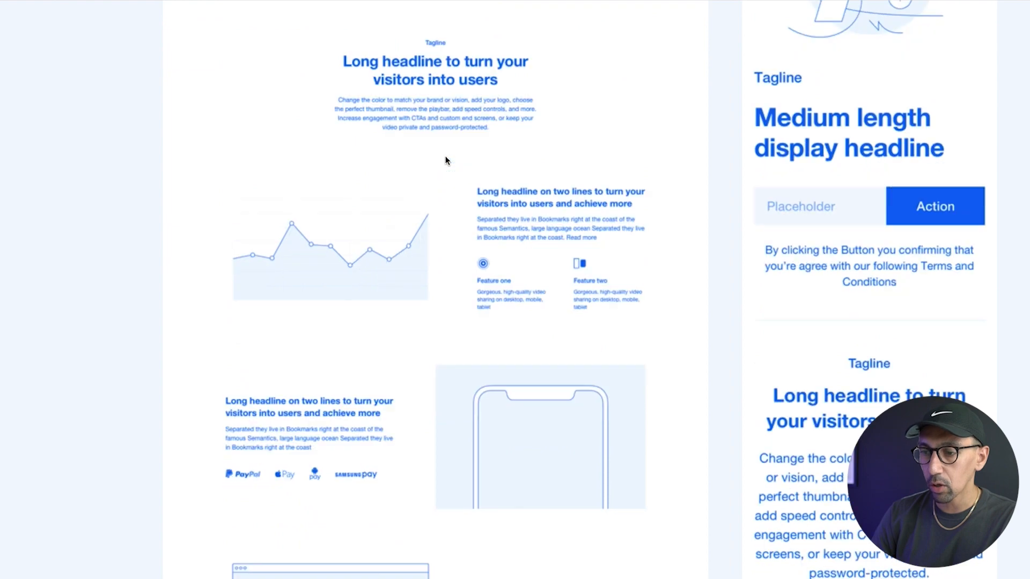
pyautogui.scroll(-3, 446, 161)
pyautogui.scroll(-4, 453, 211)
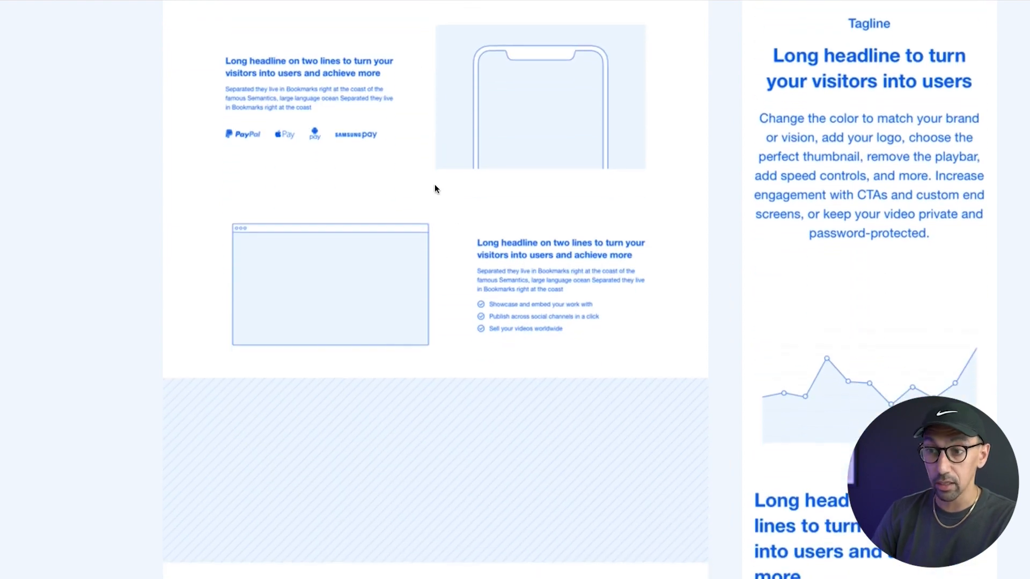
pyautogui.scroll(2, 434, 189)
pyautogui.scroll(-7, 436, 102)
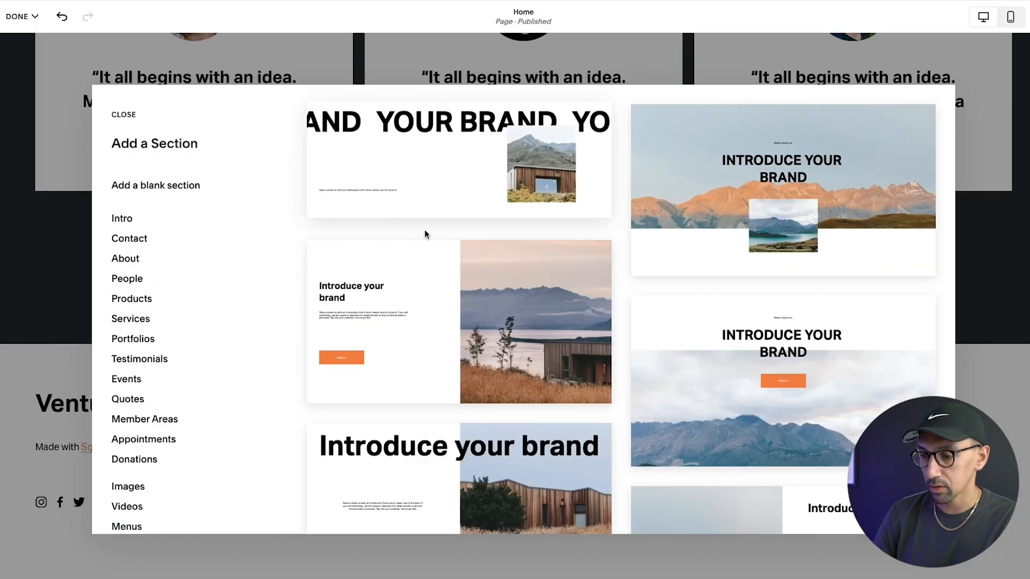
# Add the Intro section with a large "Make it stand out." heading, Sign up button and hillside background image below the testimonials.
pyautogui.scroll(-3, 425, 232)
pyautogui.scroll(-15, 426, 235)
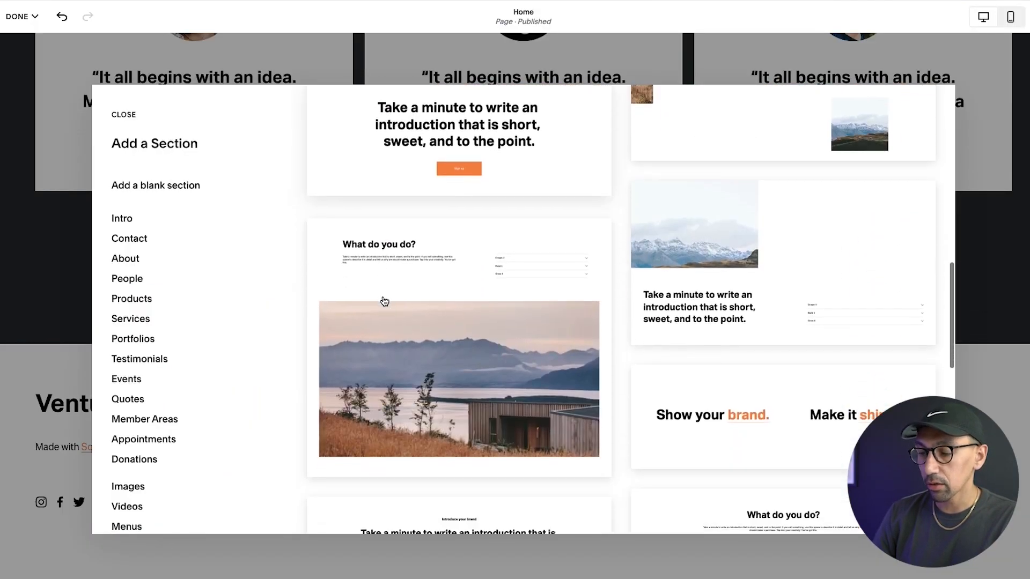
pyautogui.scroll(-4, 385, 301)
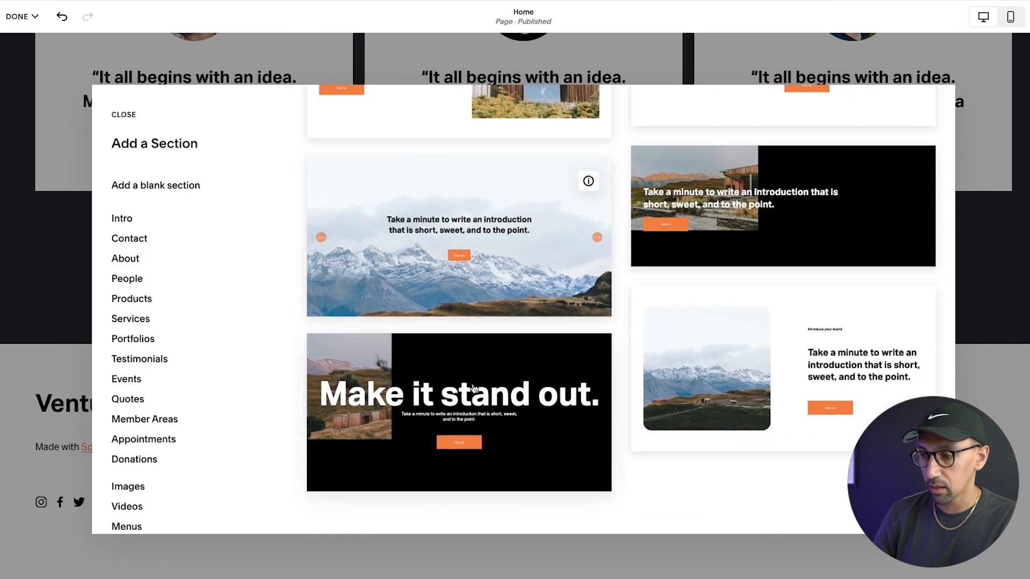
pyautogui.click(471, 389)
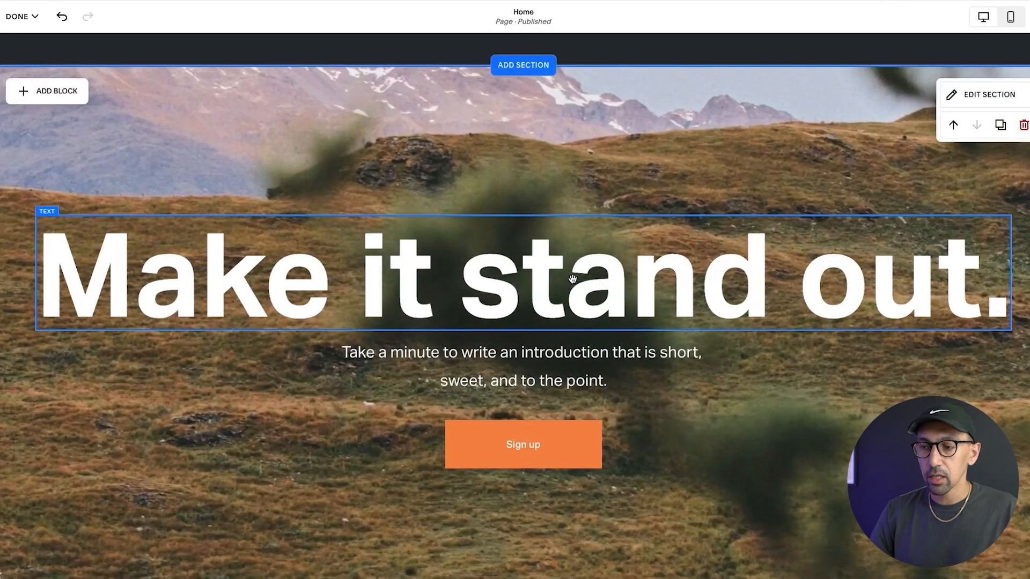
# Turn off text scaling for the "Make it stand out." heading in the hillside image section.
pyautogui.click(572, 278)
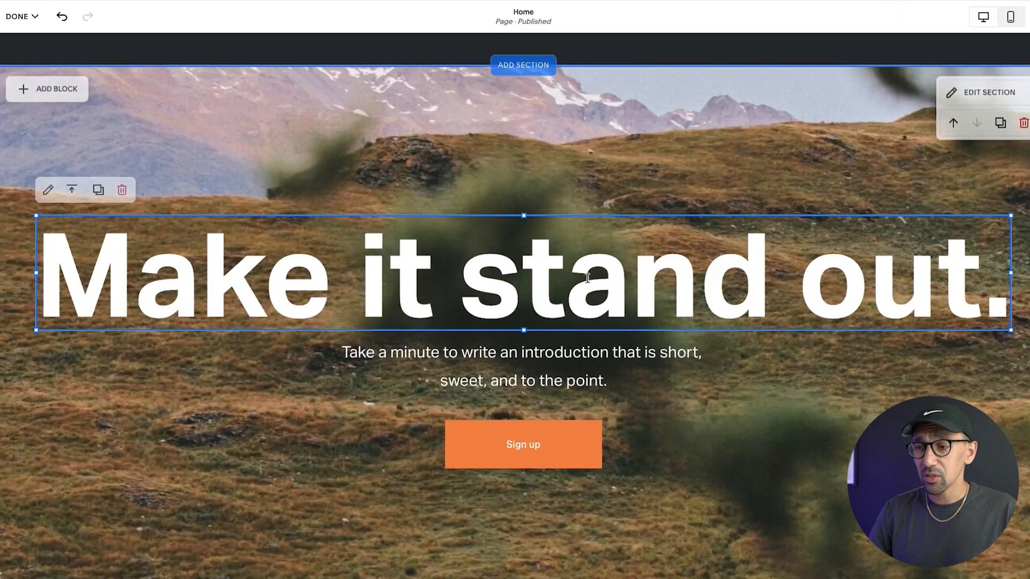
pyautogui.tripleClick(614, 277)
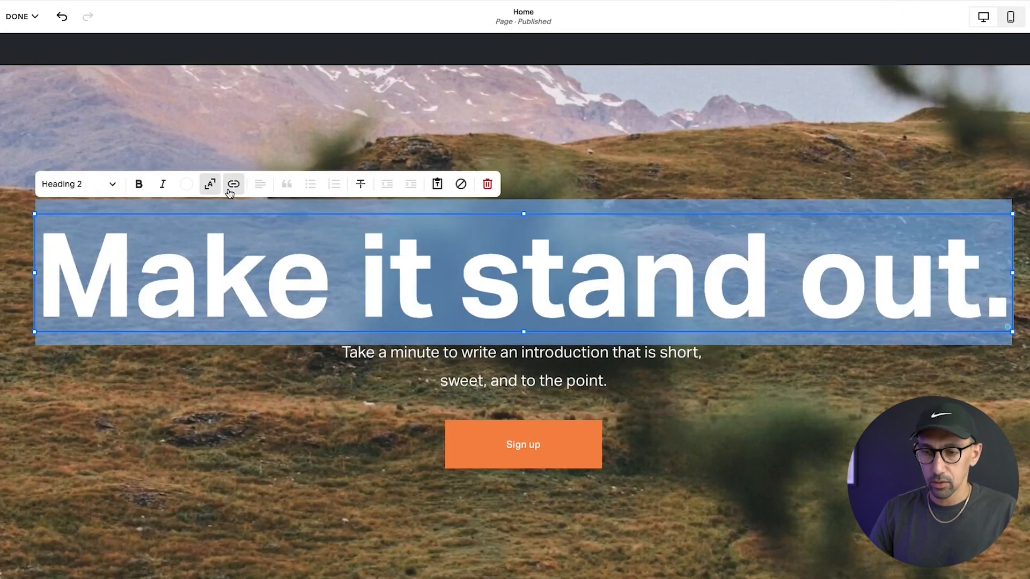
pyautogui.click(211, 185)
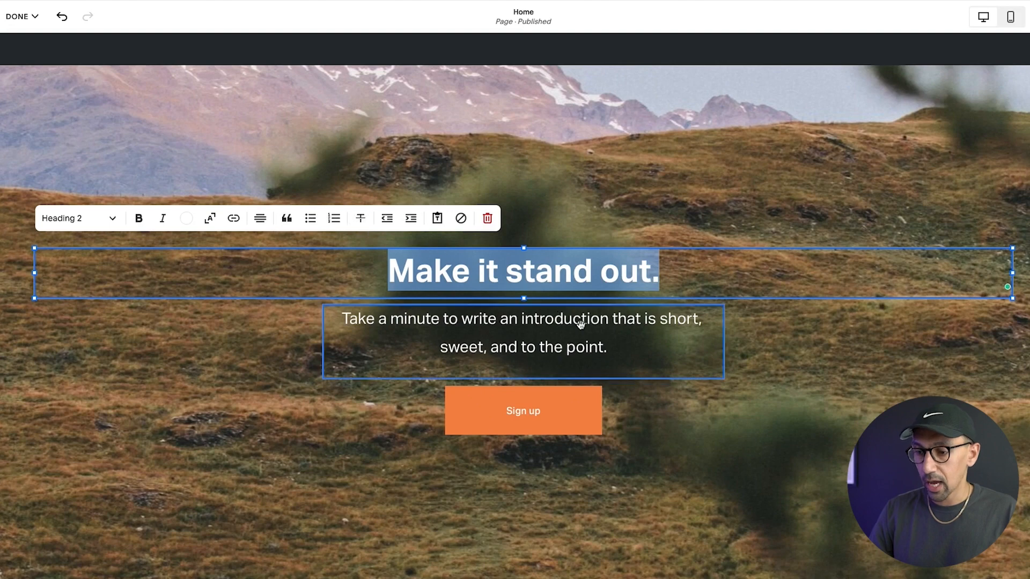
# Look over the page from the hillside image section to the footer, and return to the site header.
pyautogui.click(743, 335)
pyautogui.scroll(-2, 677, 388)
pyautogui.scroll(-4, 678, 388)
pyautogui.scroll(5, 677, 389)
pyautogui.scroll(-3, 678, 388)
pyautogui.scroll(-3, 677, 388)
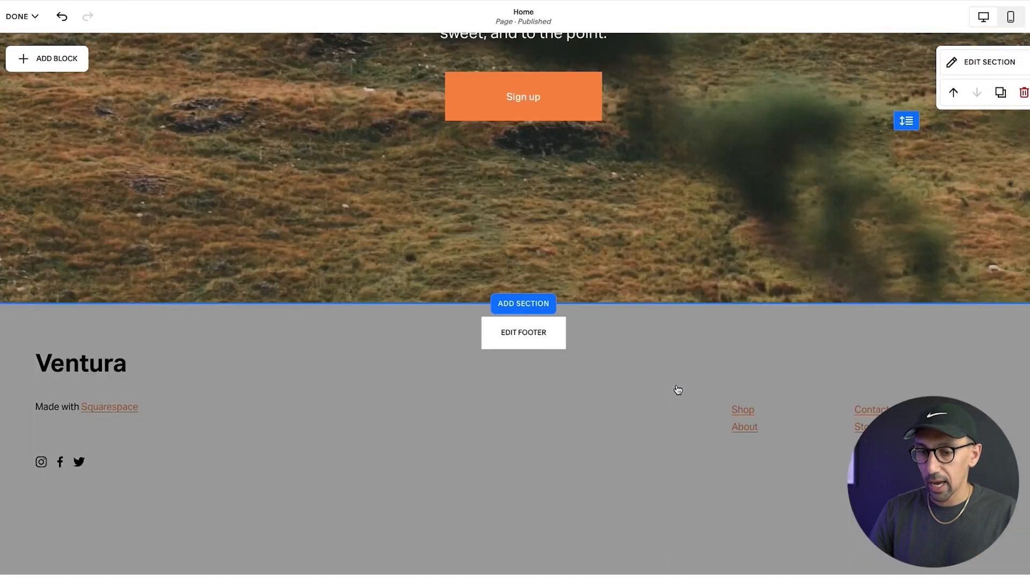
pyautogui.scroll(20, 374, 370)
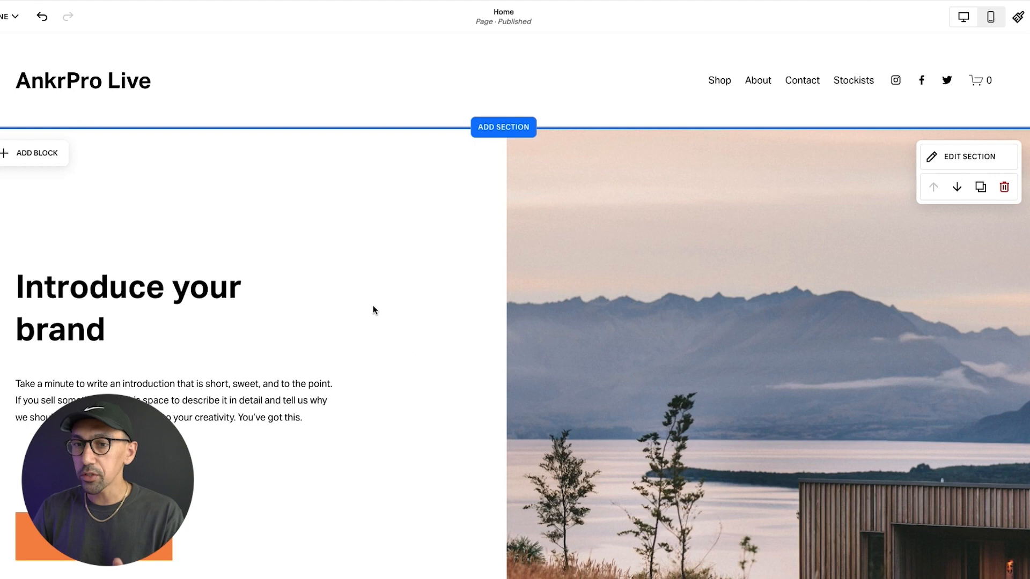
# Enable a button in the site header and label it "Book A Consult".
pyautogui.moveTo(764, 81)
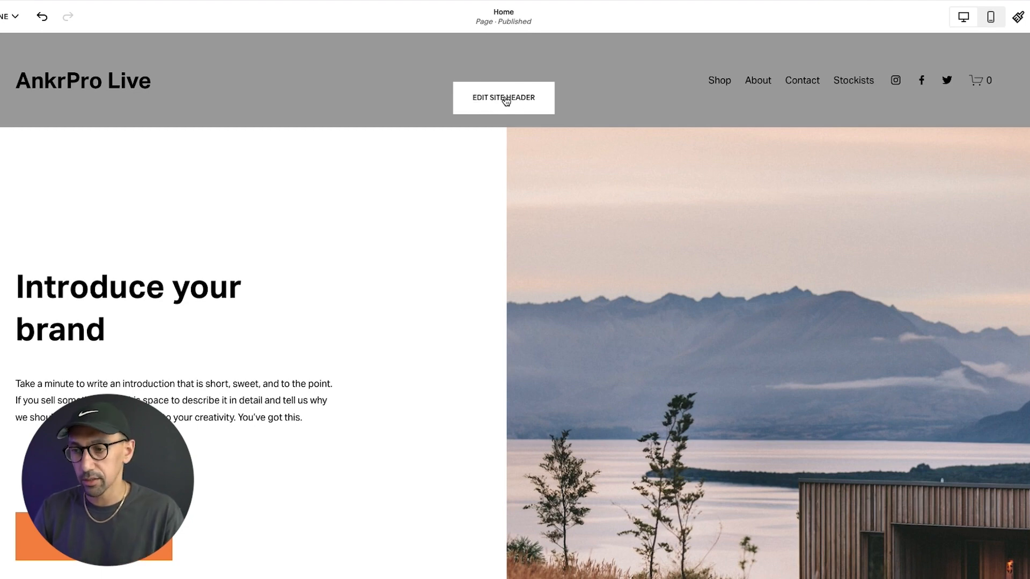
pyautogui.click(507, 100)
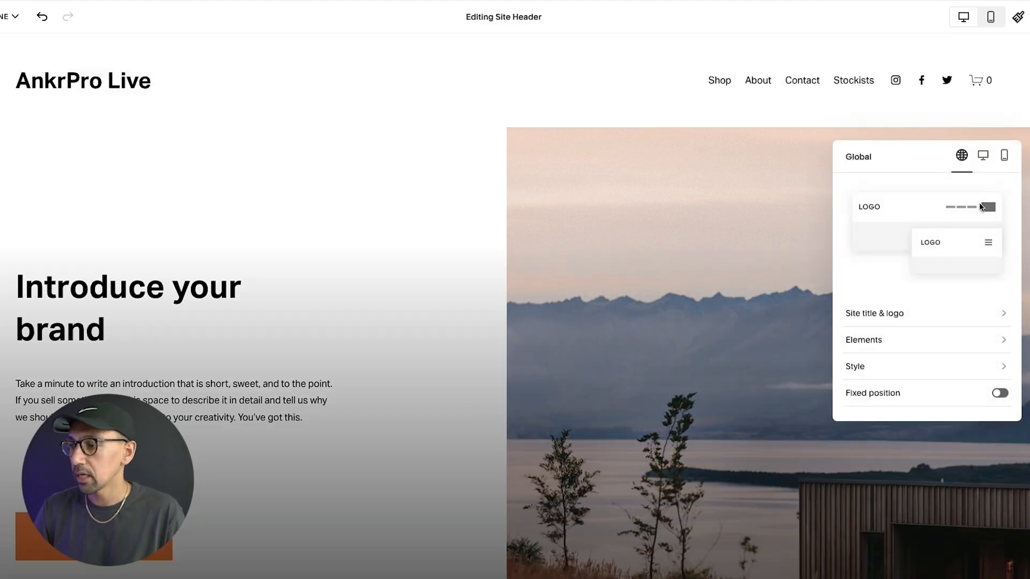
pyautogui.click(886, 338)
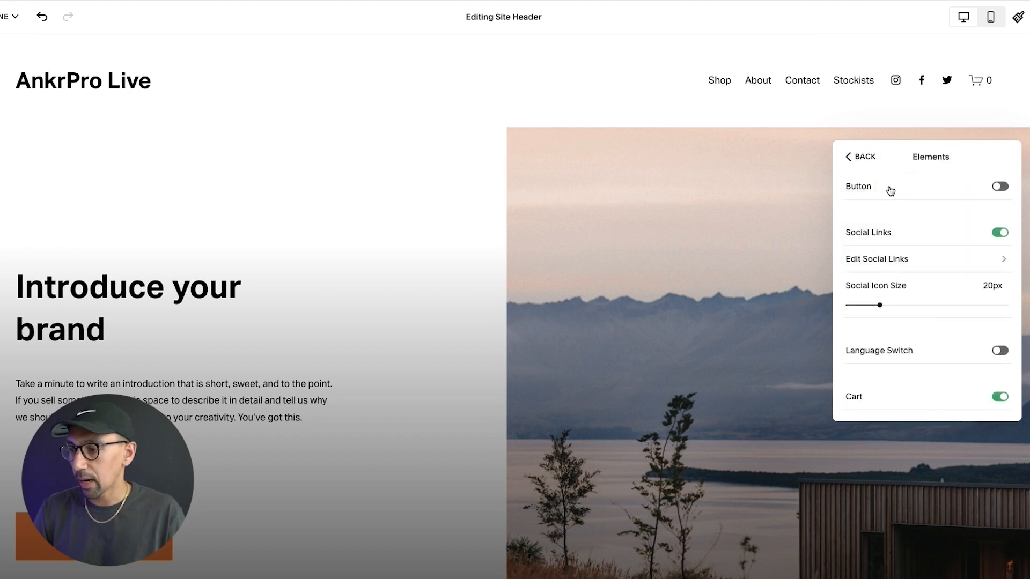
pyautogui.click(891, 191)
pyautogui.tripleClick(897, 213)
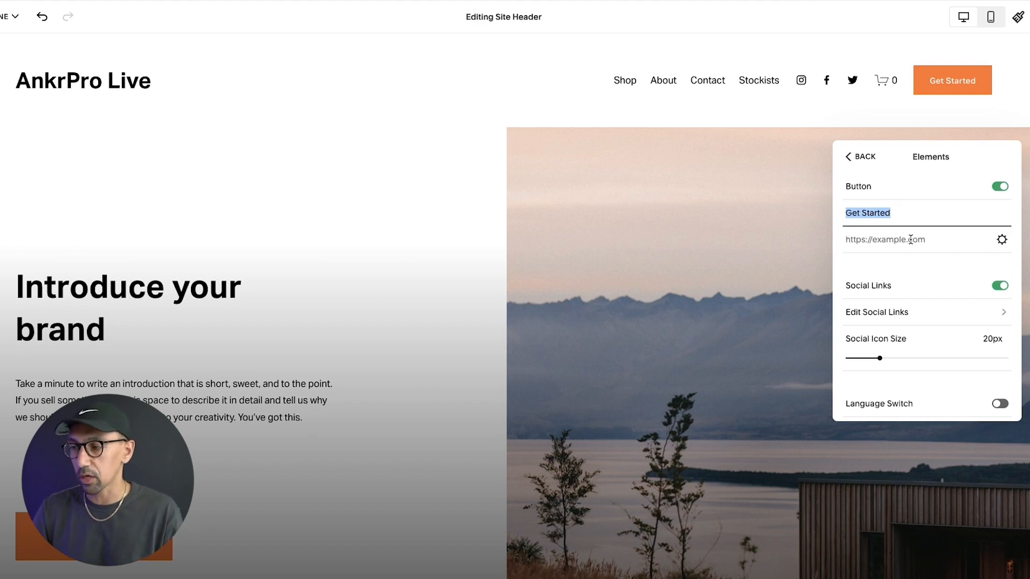
pyautogui.write('Book A Consult')
pyautogui.hotkey('ctrl', 'a')
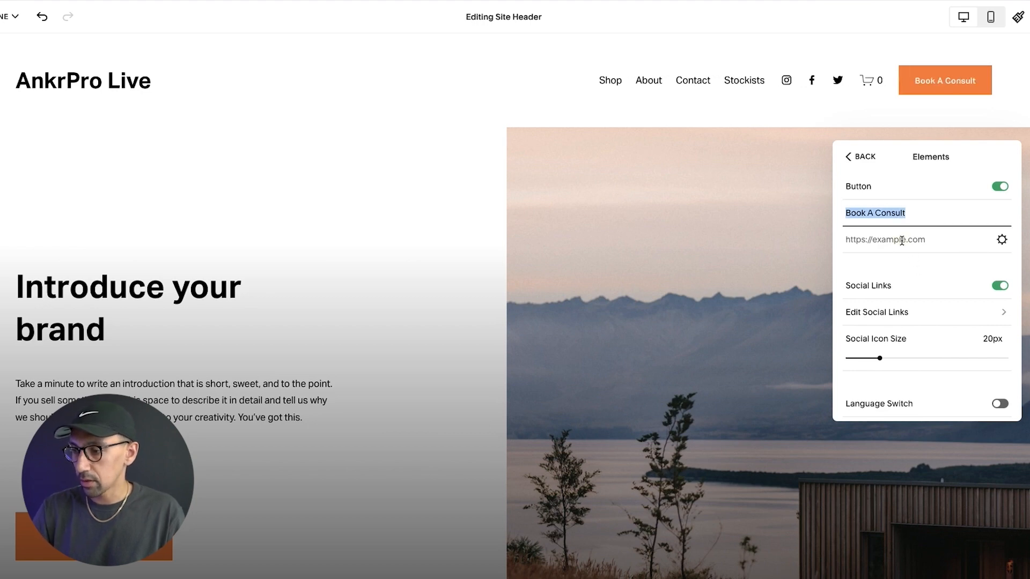
# Enter "/" as the header button's link to list the site's pages, and finish editing the site header.
pyautogui.click(902, 241)
pyautogui.write('/')
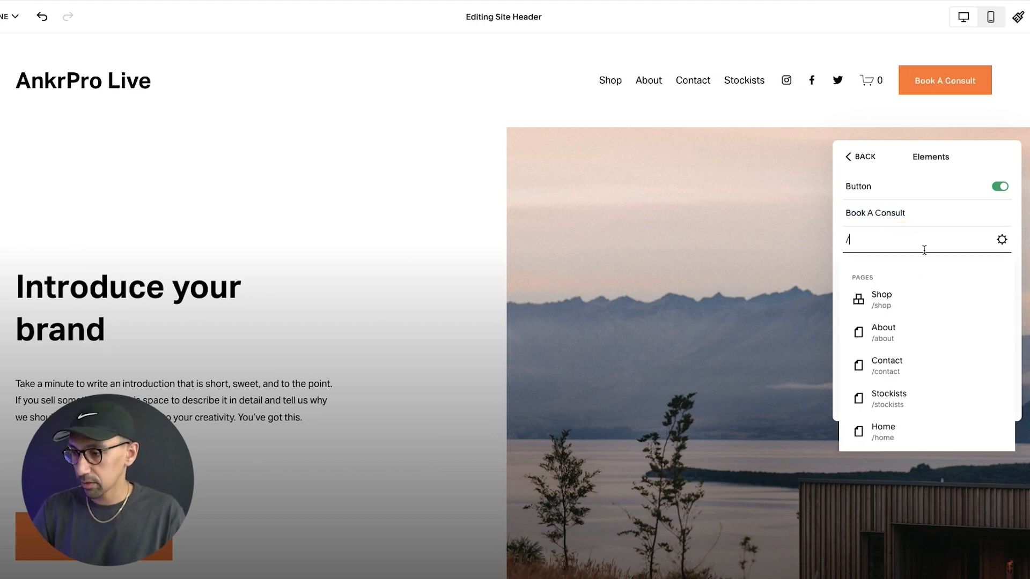
pyautogui.click(861, 157)
pyautogui.click(320, 212)
# Change the text of the button in the "Introduce your brand" section to "Book A Consult".
pyautogui.scroll(-3, 305, 304)
pyautogui.doubleClick(86, 400)
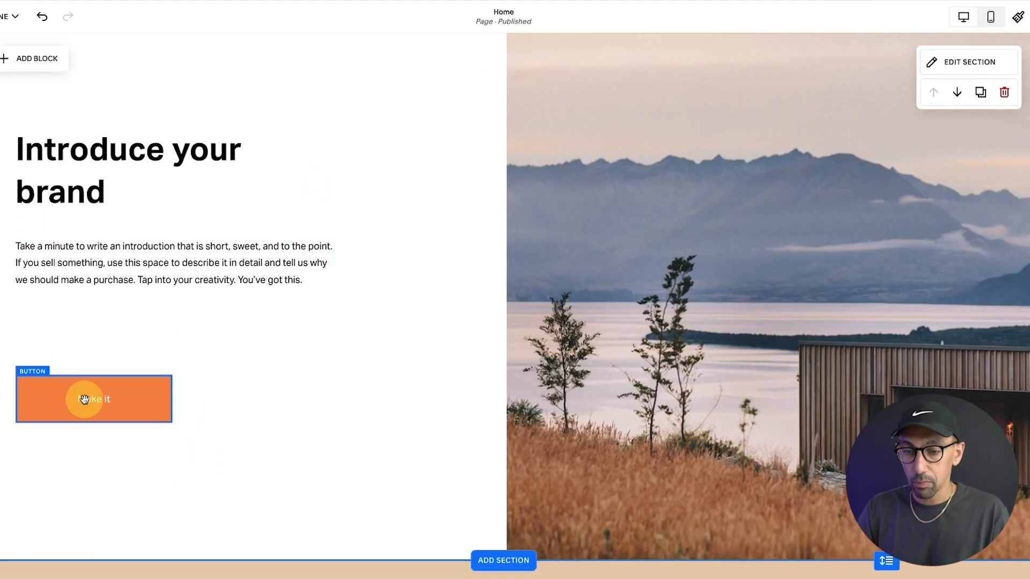
pyautogui.click(278, 379)
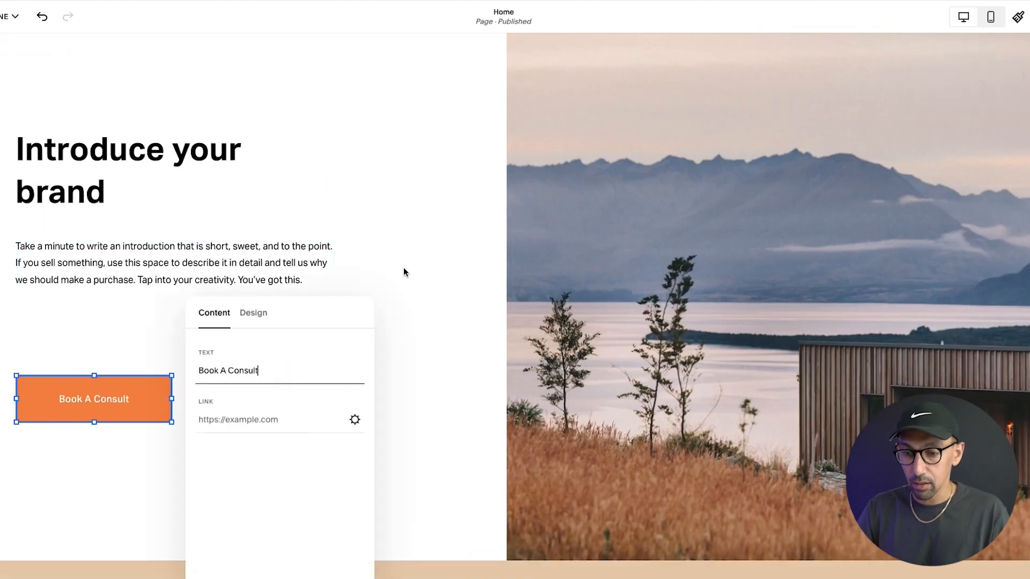
pyautogui.click(419, 254)
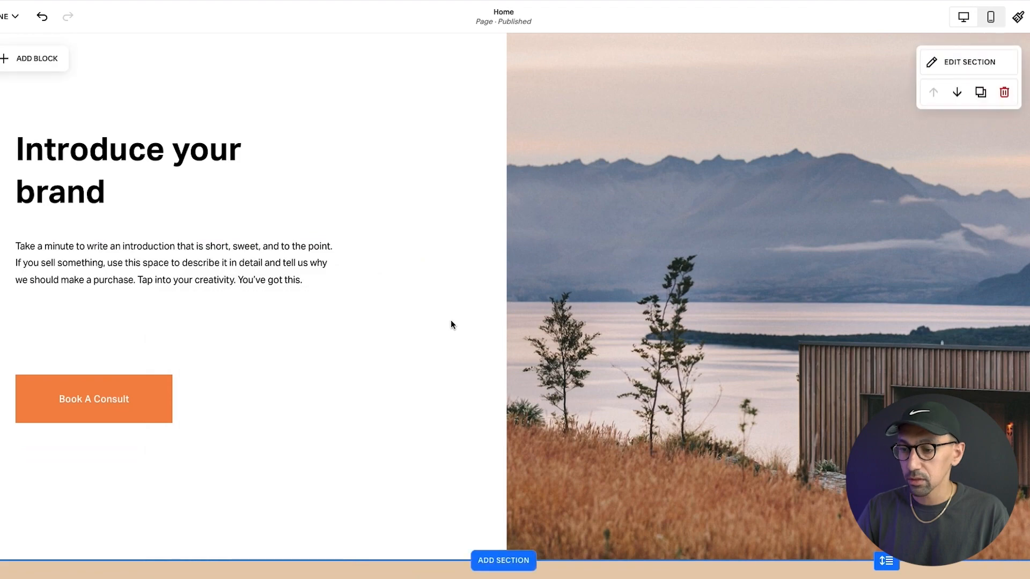
# Relabel the "Sign up" button in the hillside image section as "Book A Consult".
pyautogui.scroll(-20, 450, 325)
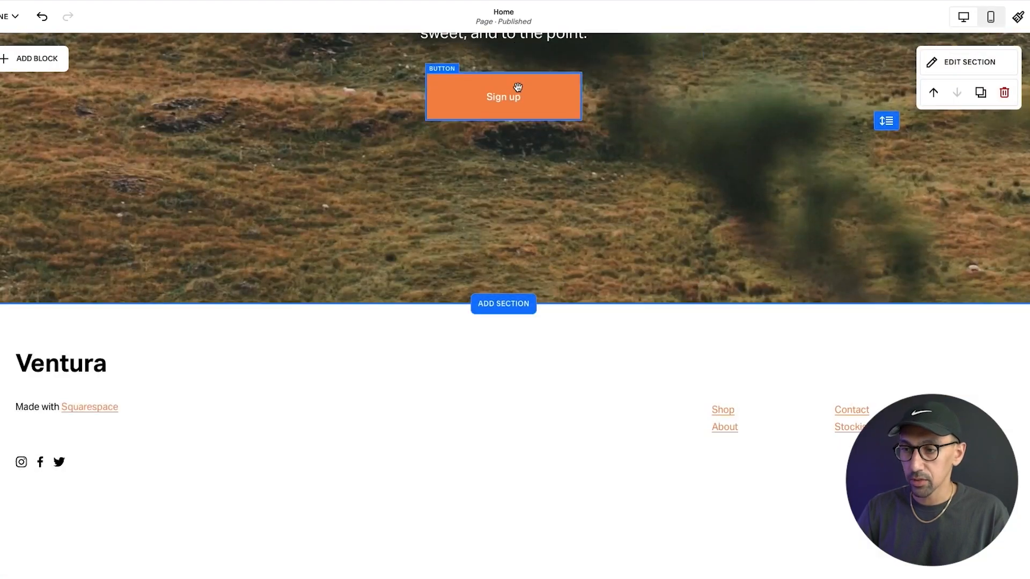
pyautogui.doubleClick(511, 97)
pyautogui.tripleClick(668, 148)
pyautogui.write('Book A Consult')
pyautogui.click(341, 154)
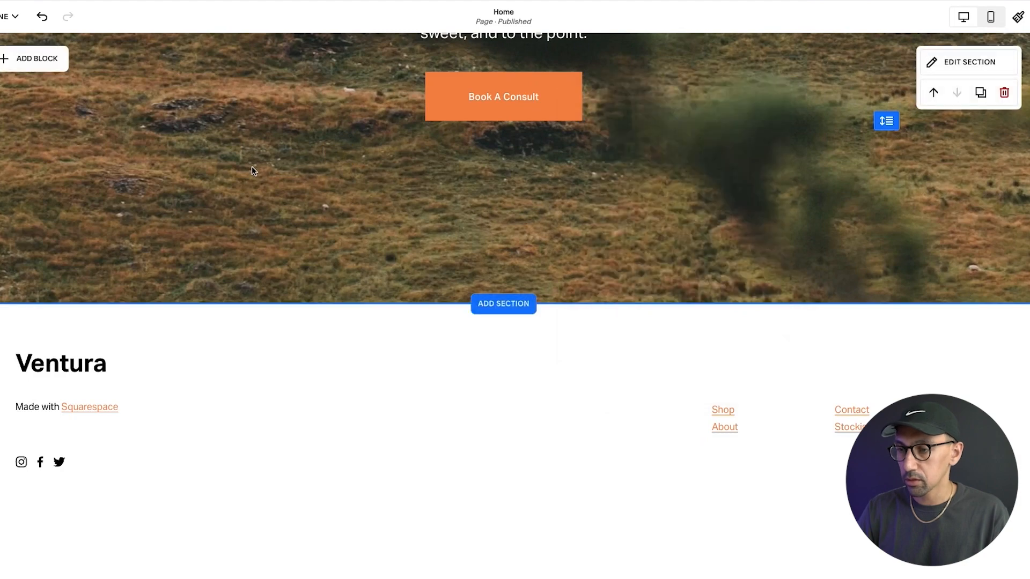
# Save the Home page changes and leave the page editor.
pyautogui.scroll(8, 214, 161)
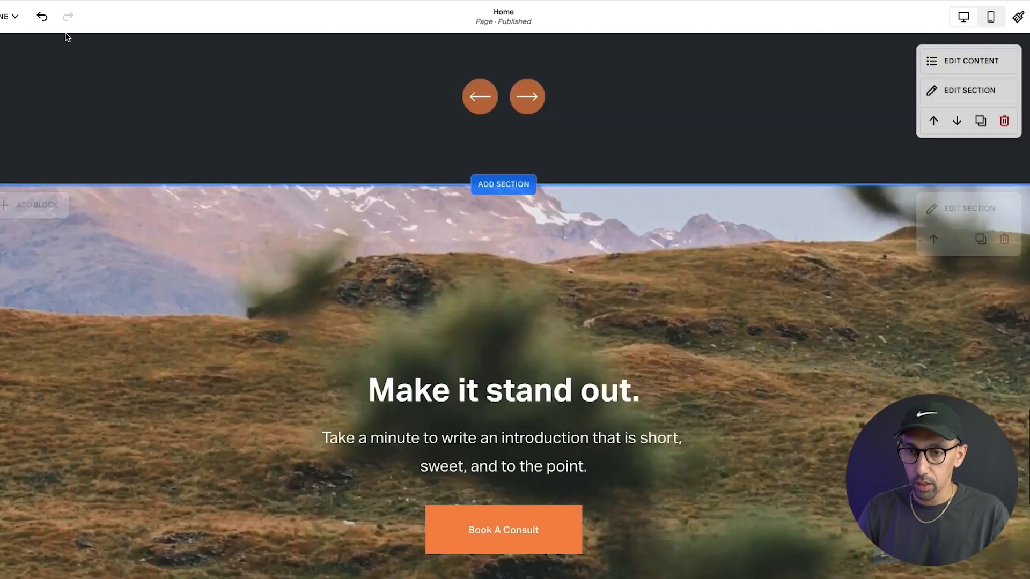
pyautogui.click(6, 16)
pyautogui.click(4, 52)
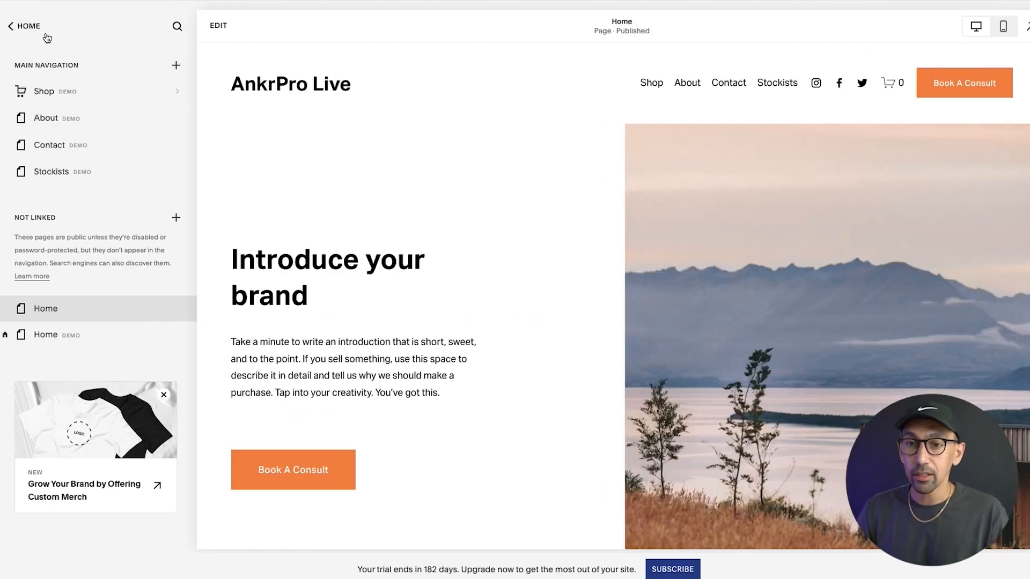
# Check the site's domain settings for getting a new domain or using an owned one, and return to Settings.
pyautogui.click(26, 25)
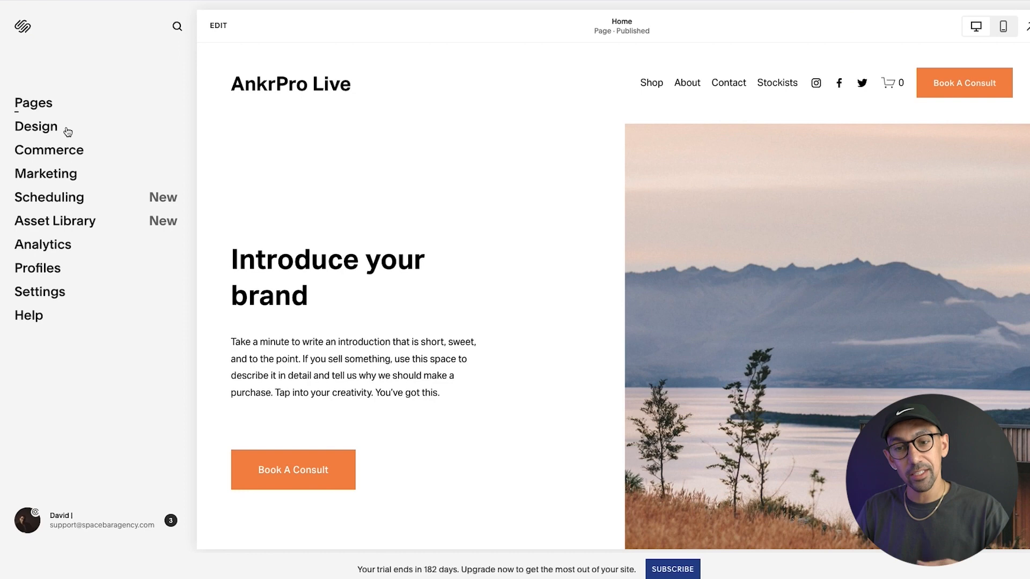
pyautogui.click(51, 297)
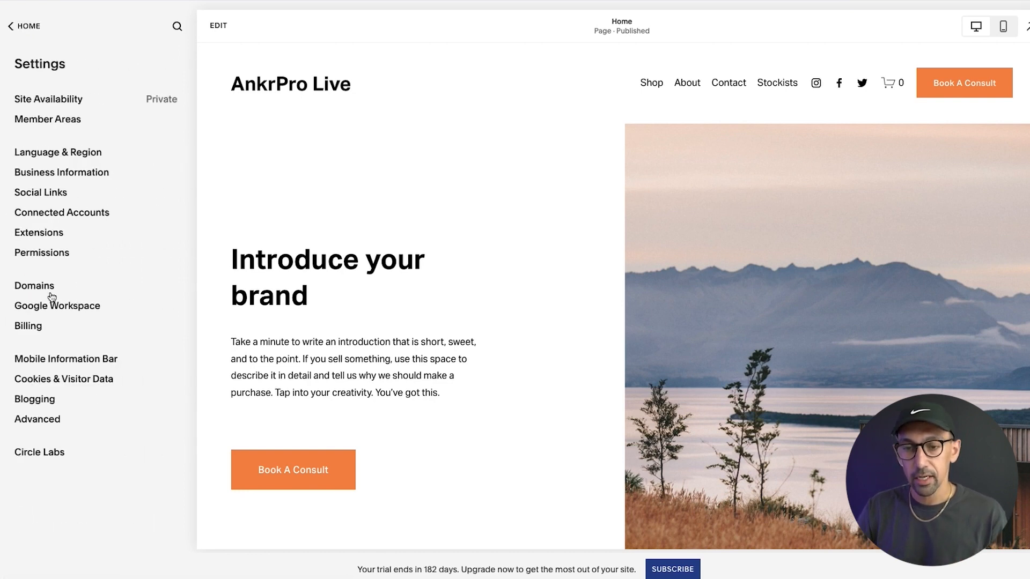
pyautogui.click(35, 288)
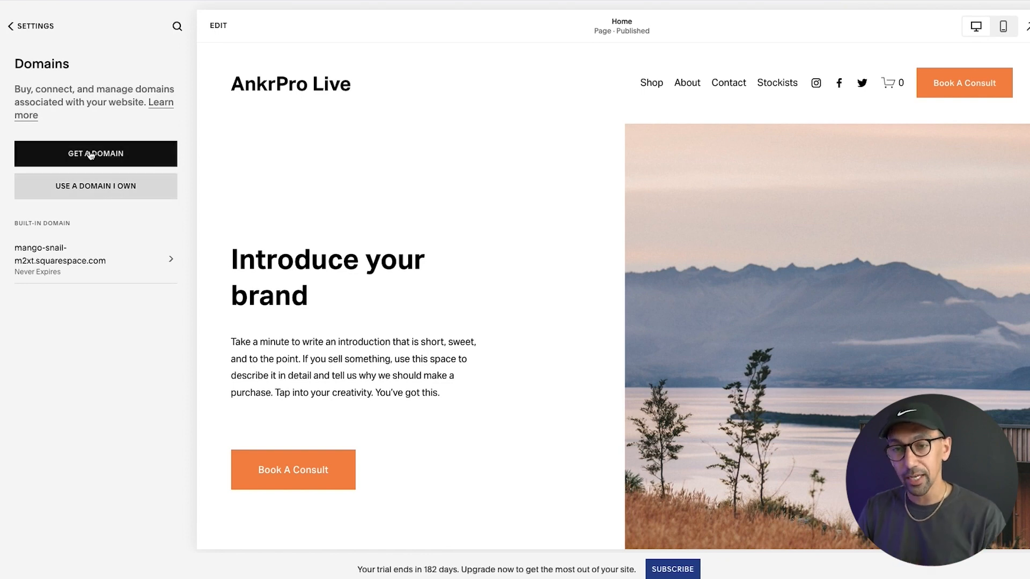
pyautogui.click(35, 25)
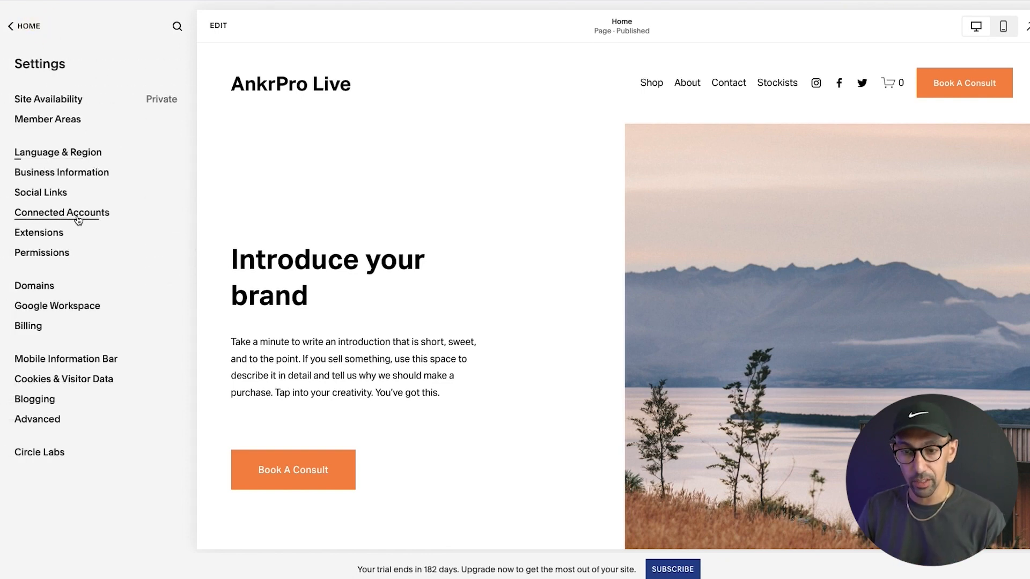
# Review the upgrade plans and prices for the website's trial subscription, and close the plan list without selecting one.
pyautogui.click(32, 328)
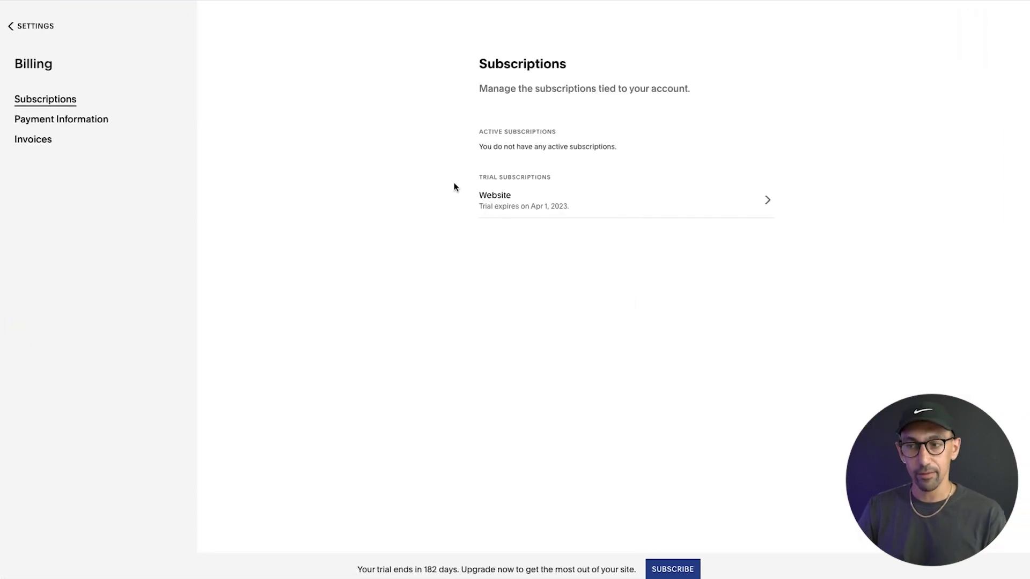
pyautogui.click(546, 205)
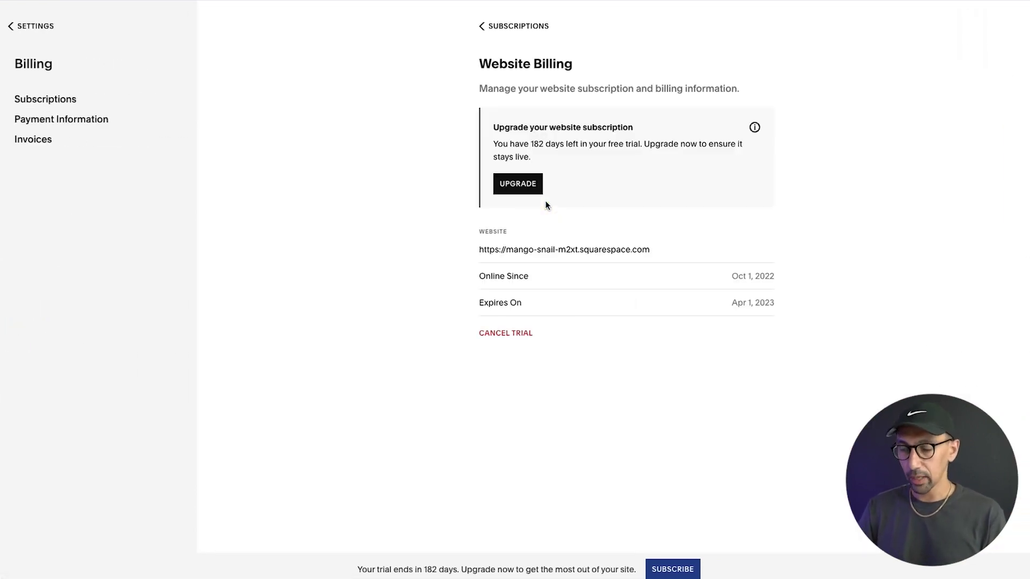
pyautogui.click(531, 188)
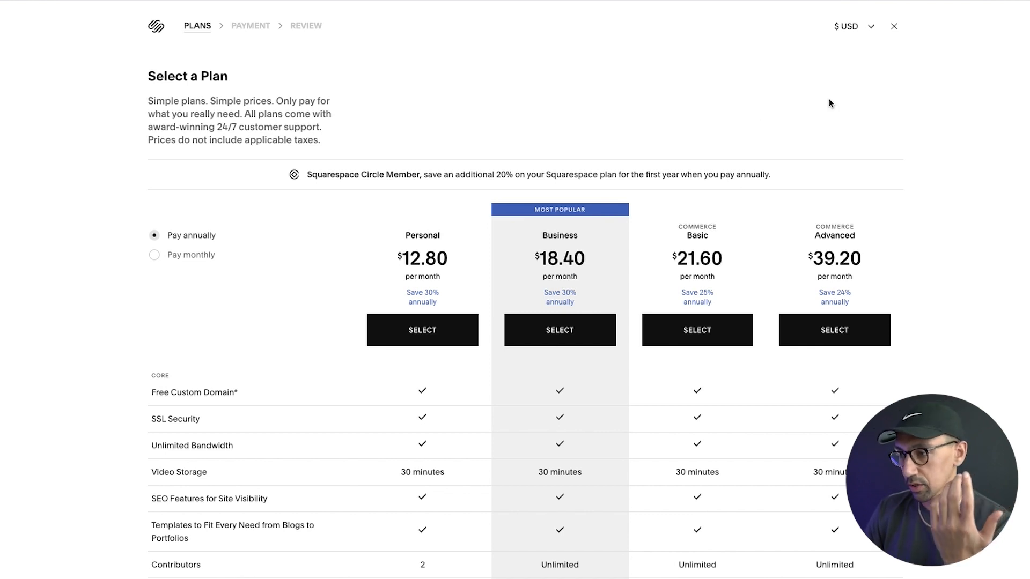
pyautogui.click(893, 26)
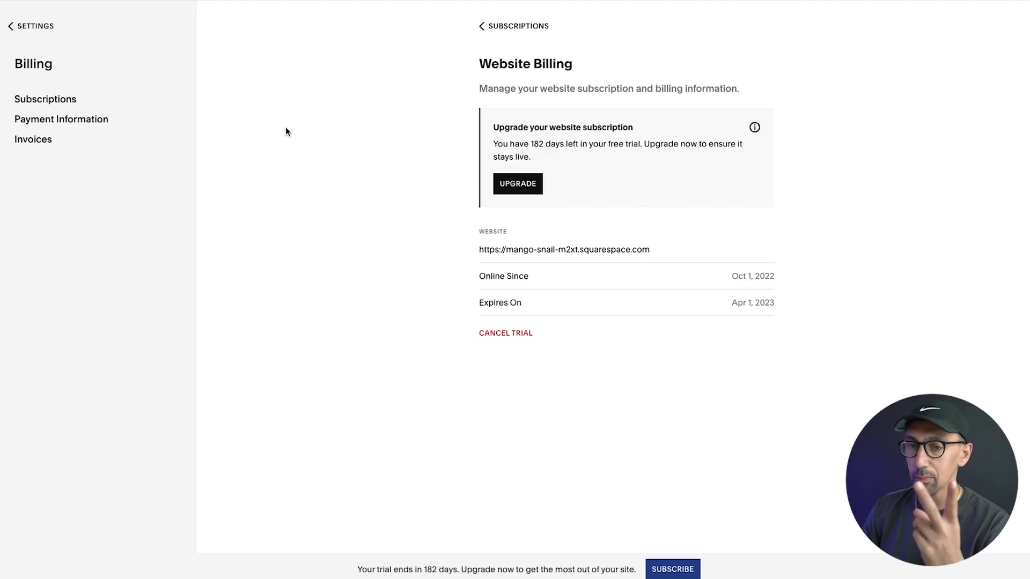
# Open the Site Availability settings and check what the Public option requires.
pyautogui.click(40, 26)
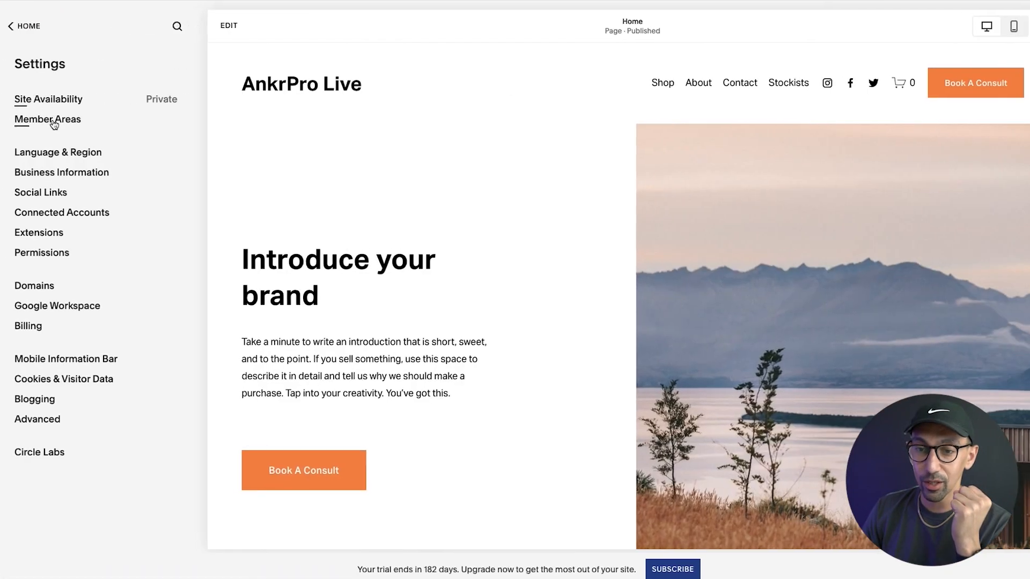
pyautogui.click(46, 100)
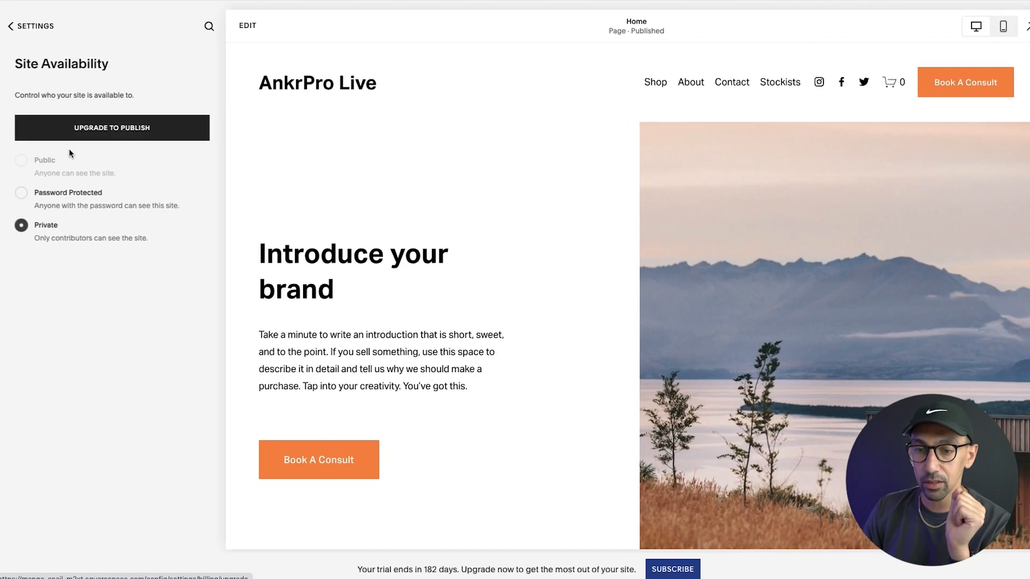
pyautogui.moveTo(45, 166)
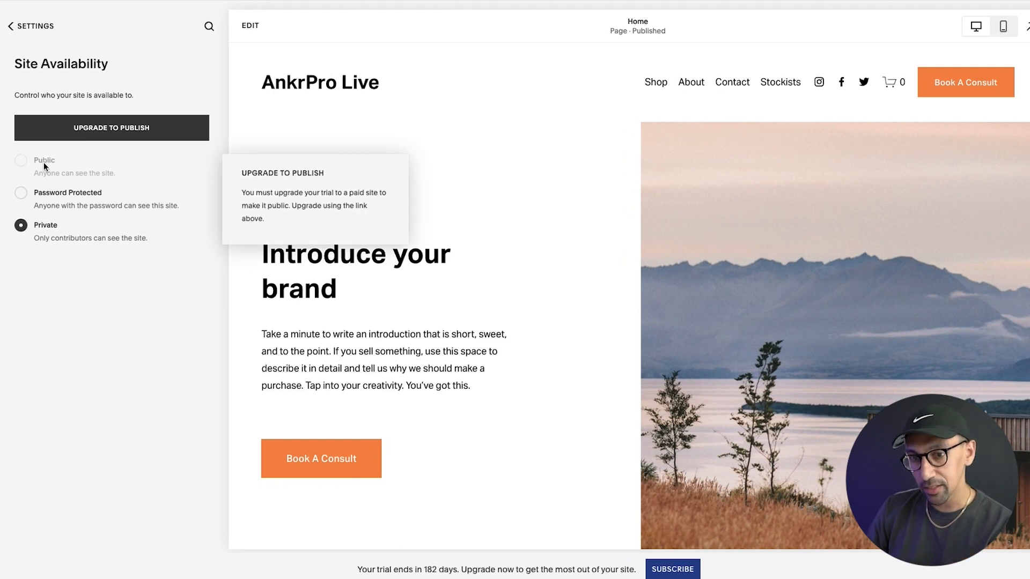